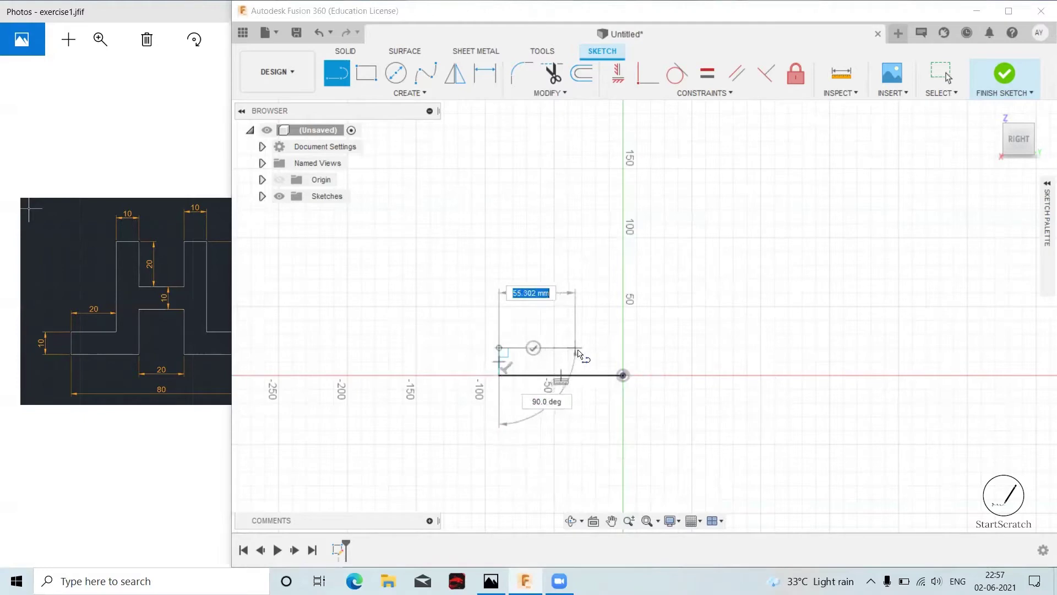
Continue the line profile with the left foot's top, left column, a notch about 55 mm deep, and the right column's top and outer edge.
{"action": "left_click", "coordinate": [581, 347]}
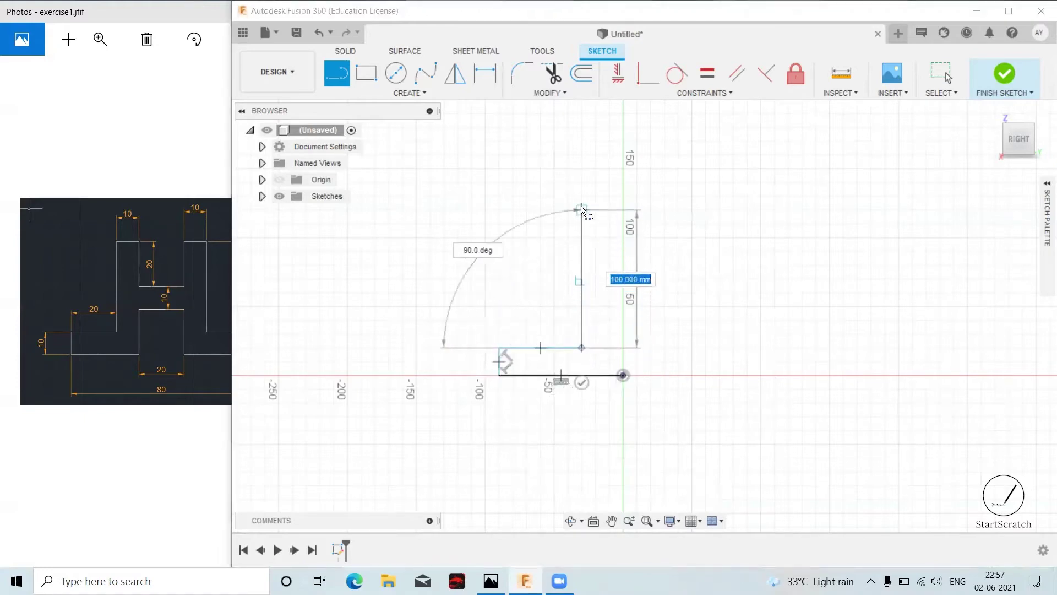
{"action": "left_click", "coordinate": [582, 196]}
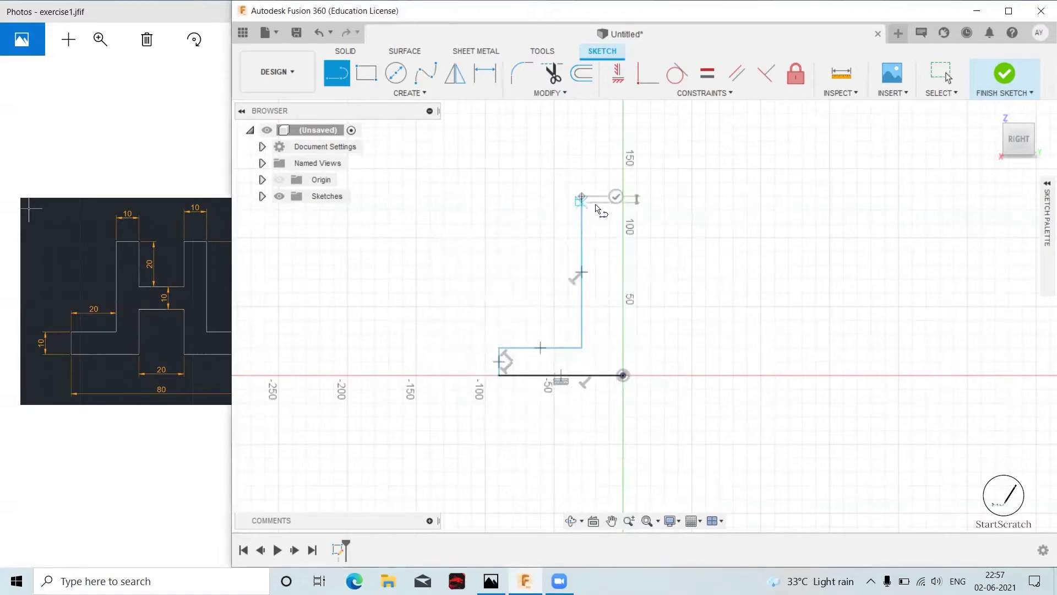
{"action": "left_click", "coordinate": [623, 196]}
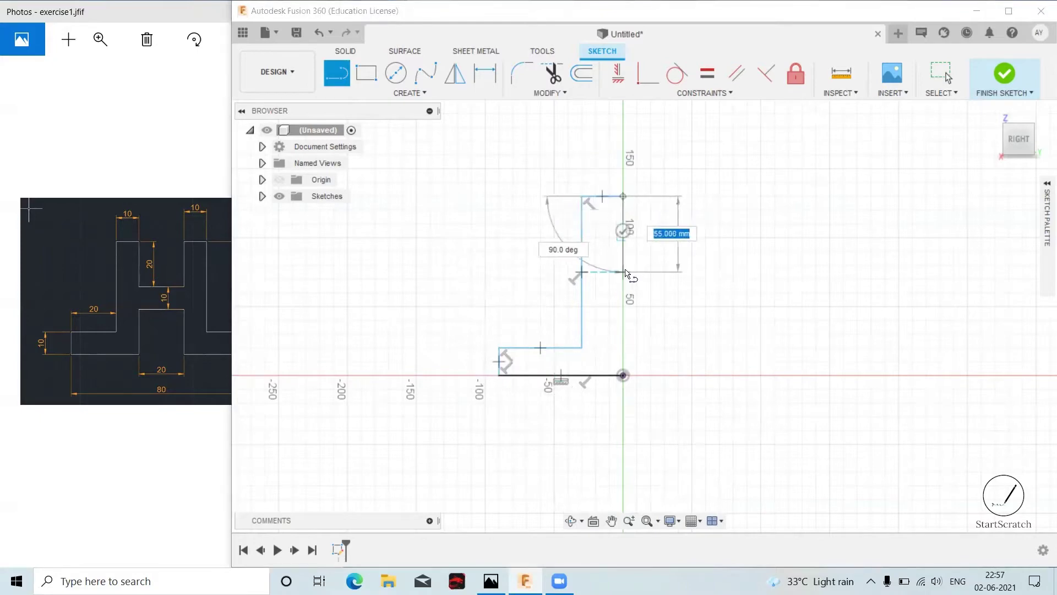
{"action": "left_click", "coordinate": [623, 271]}
{"action": "left_click", "coordinate": [692, 272]}
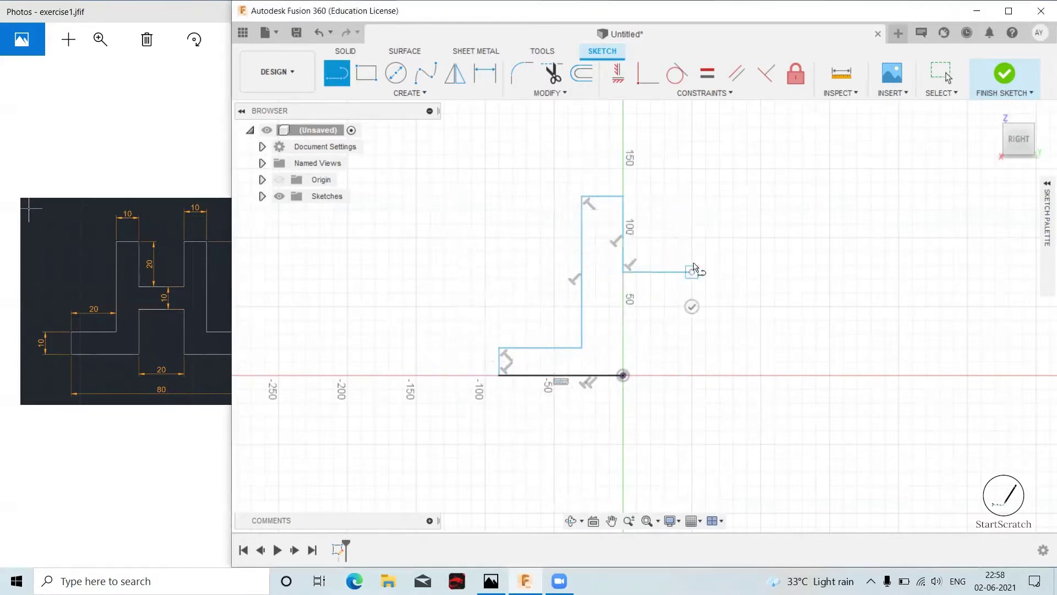
{"action": "left_click", "coordinate": [692, 196]}
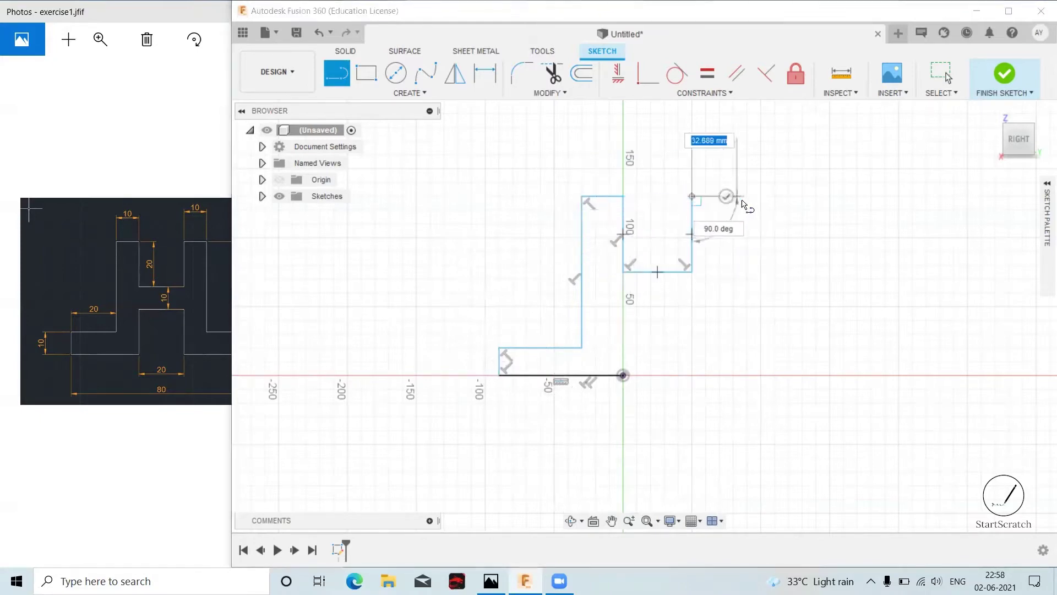
{"action": "left_click", "coordinate": [747, 197]}
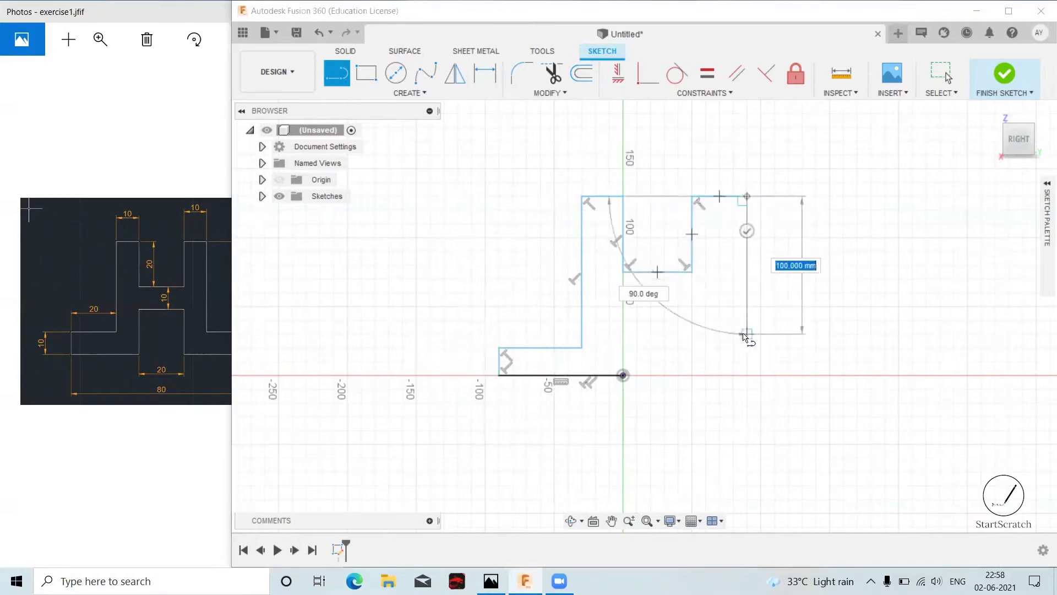
{"action": "left_click", "coordinate": [746, 342]}
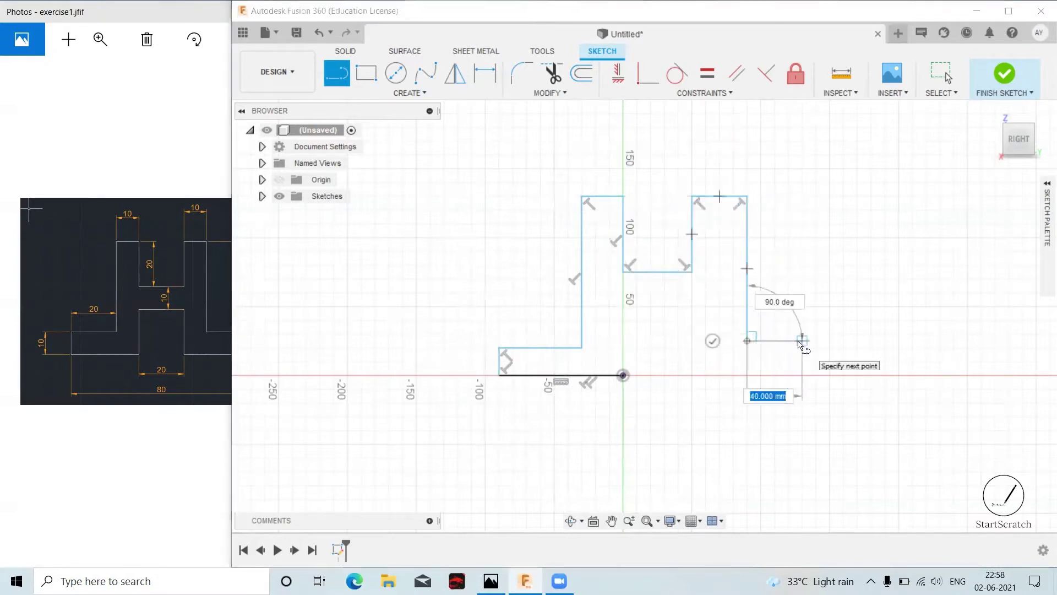
Sketch the right foot with its top about 40 mm long, then the lower rectangular opening, closing the profile at the origin.
{"action": "left_click", "coordinate": [802, 341]}
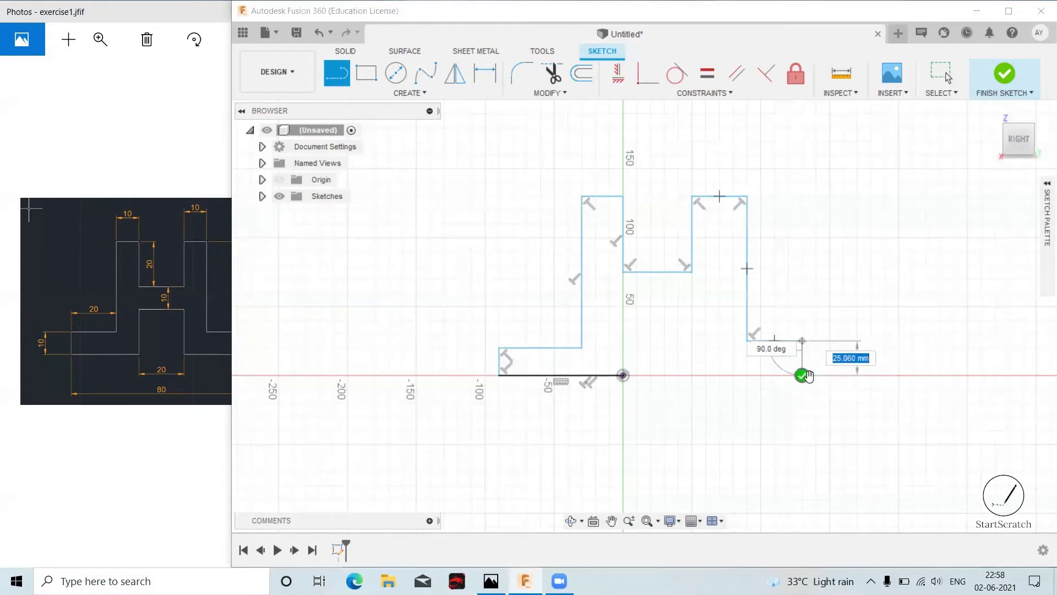
{"action": "left_click", "coordinate": [803, 389]}
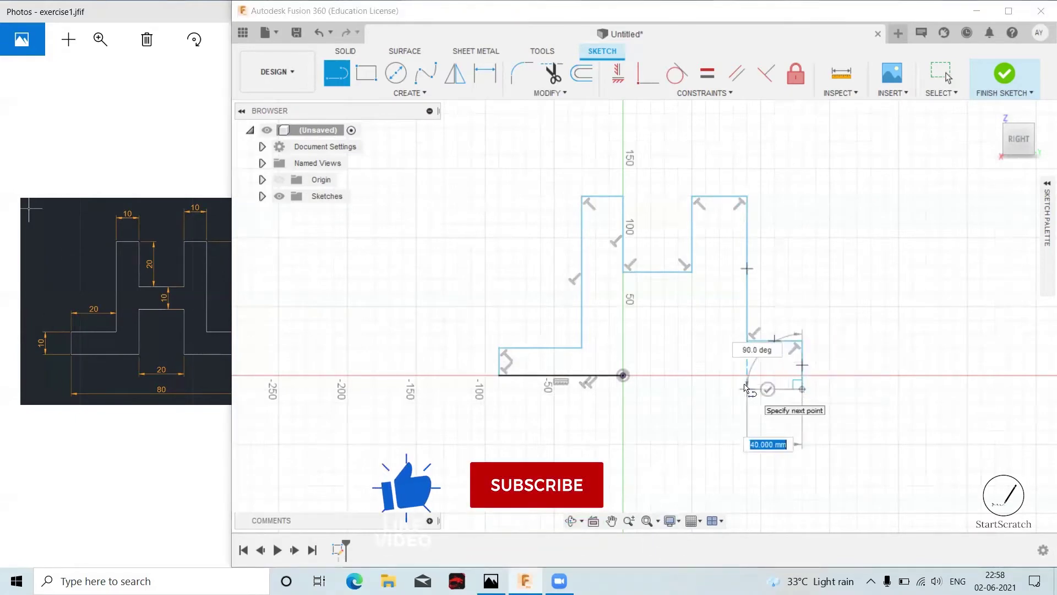
{"action": "left_click", "coordinate": [698, 389]}
{"action": "left_click", "coordinate": [697, 298]}
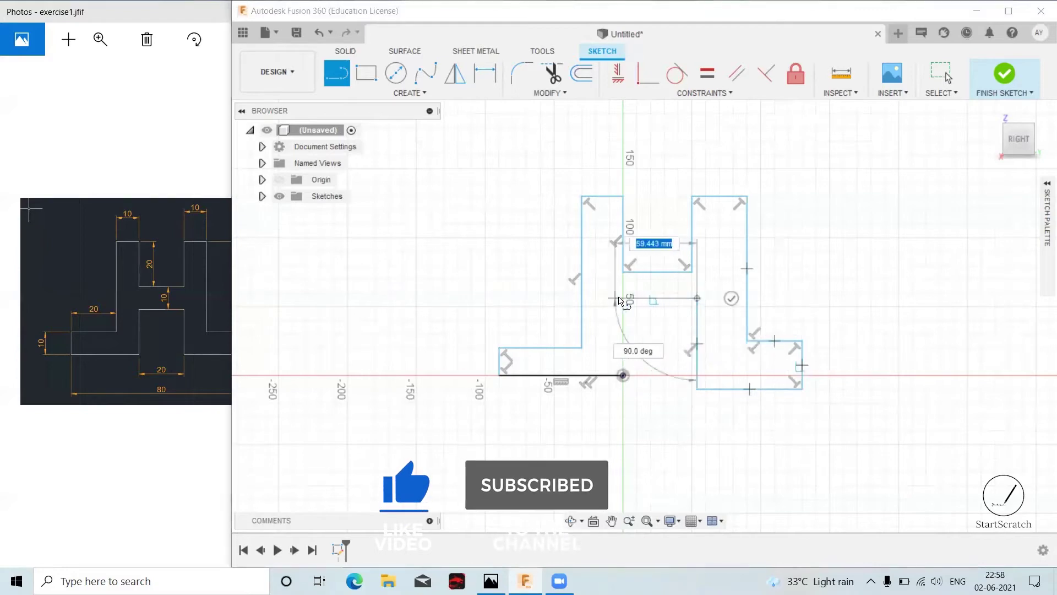
{"action": "left_click", "coordinate": [622, 298]}
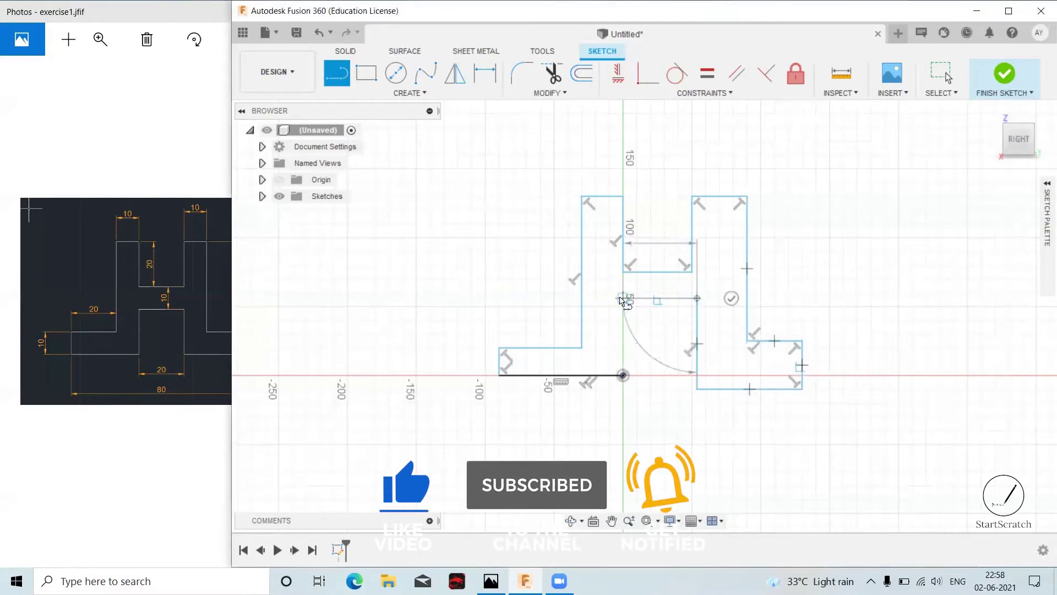
{"action": "left_click", "coordinate": [623, 375]}
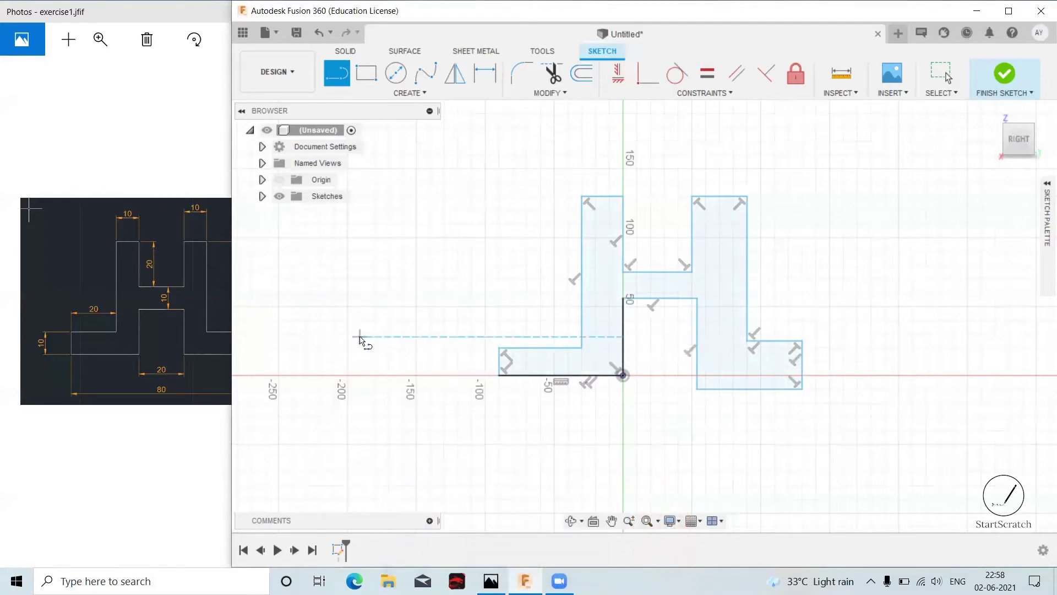
Following the reference drawing, apply Equal constraints between both foot end edges and the top edges of the two columns.
{"action": "left_click", "coordinate": [194, 301]}
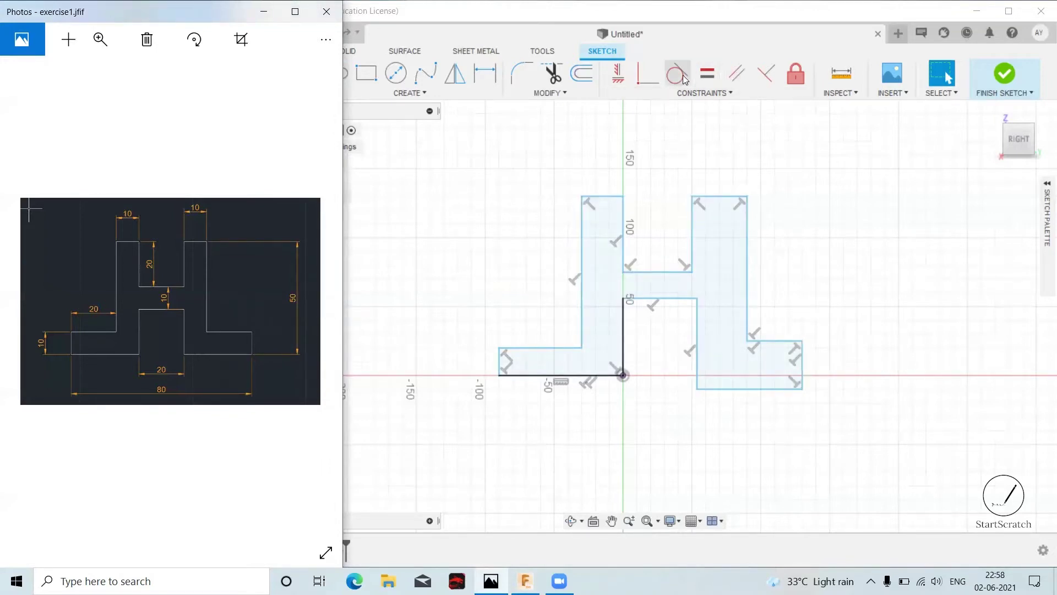
{"action": "left_click", "coordinate": [705, 85]}
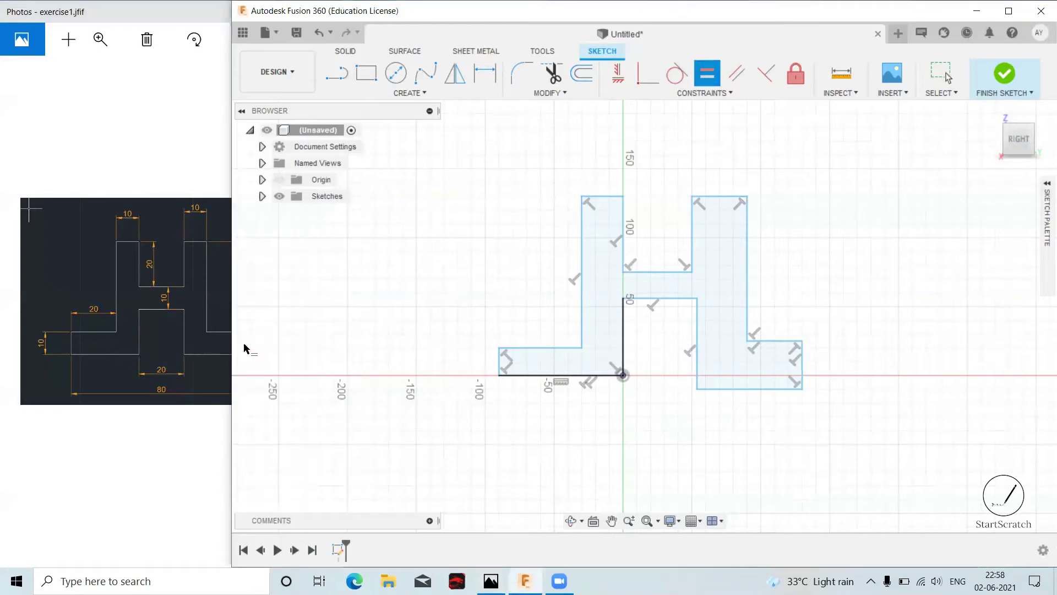
{"action": "left_click", "coordinate": [111, 340]}
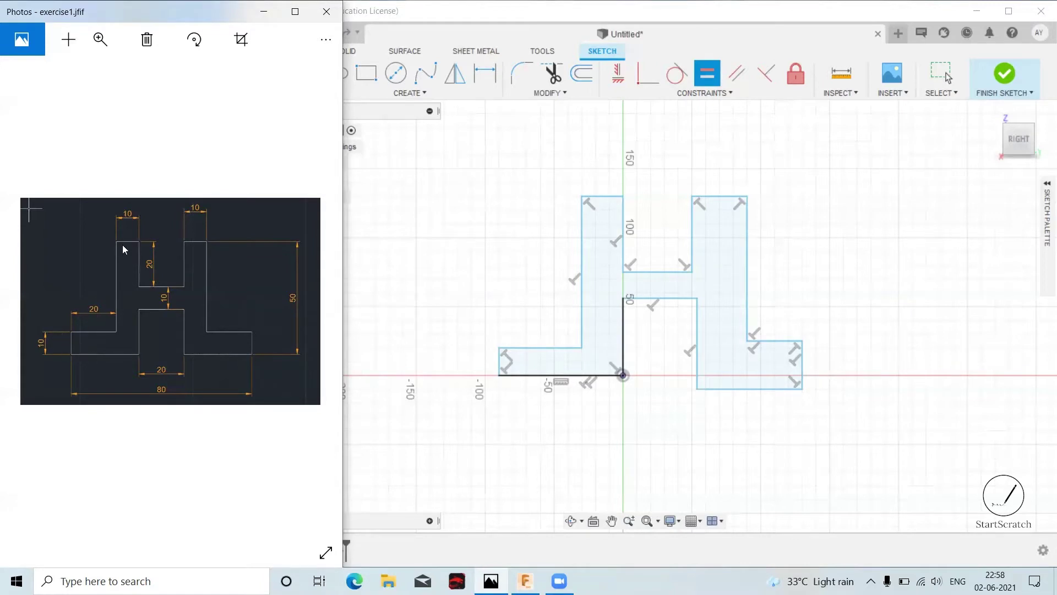
{"action": "left_click", "coordinate": [500, 361]}
{"action": "left_click", "coordinate": [610, 197]}
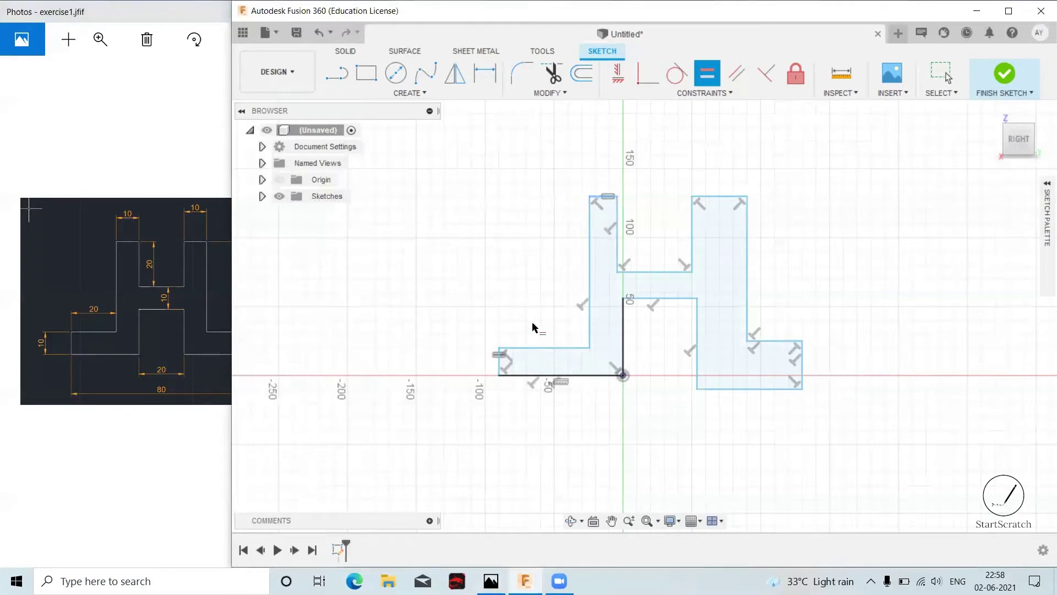
{"action": "left_click", "coordinate": [803, 374]}
{"action": "left_click", "coordinate": [731, 197]}
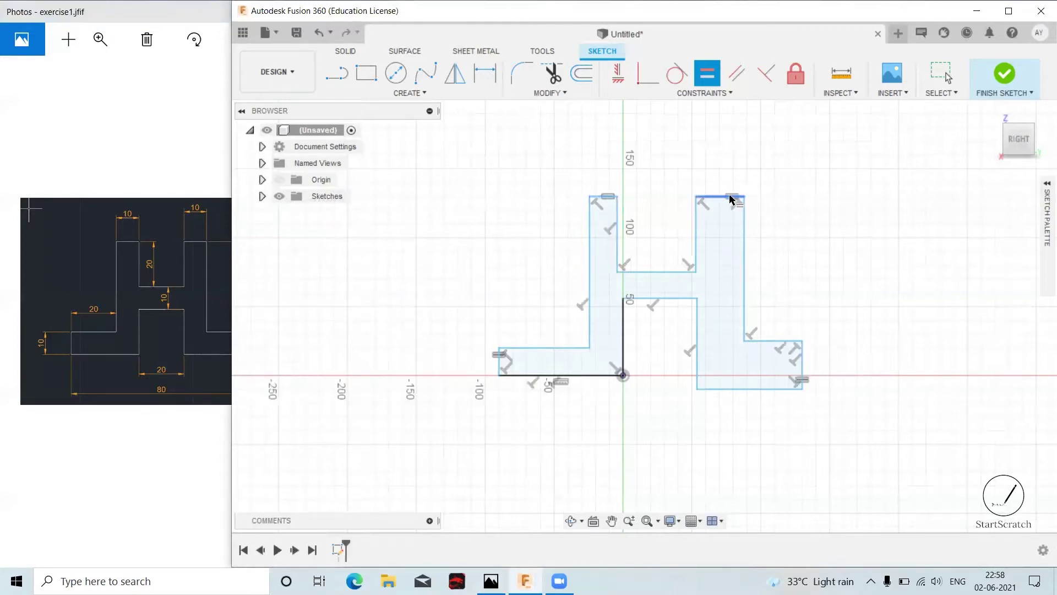
{"action": "left_click", "coordinate": [500, 361]}
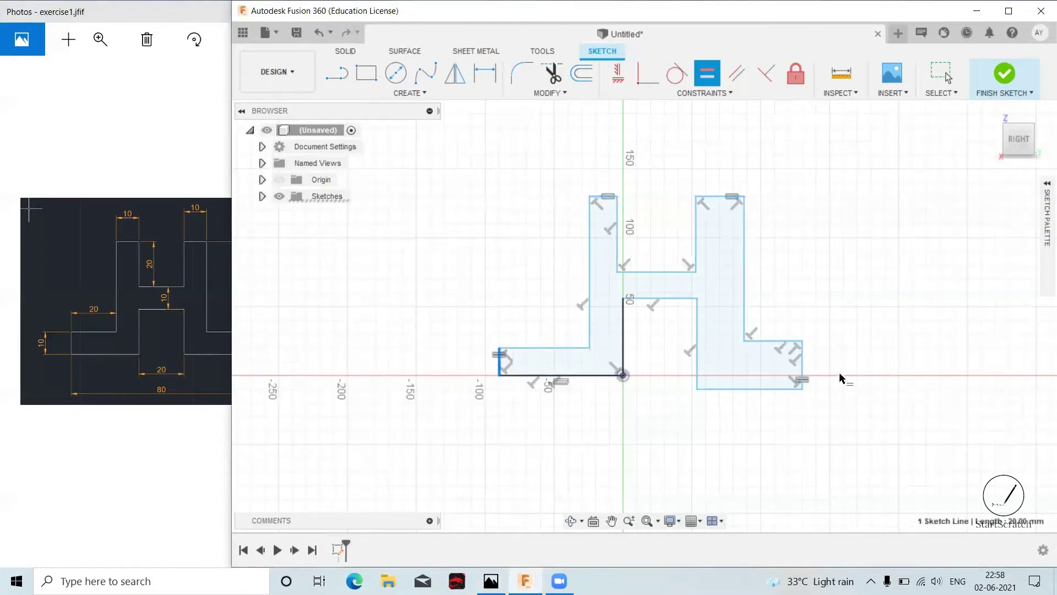
{"action": "left_click", "coordinate": [803, 360]}
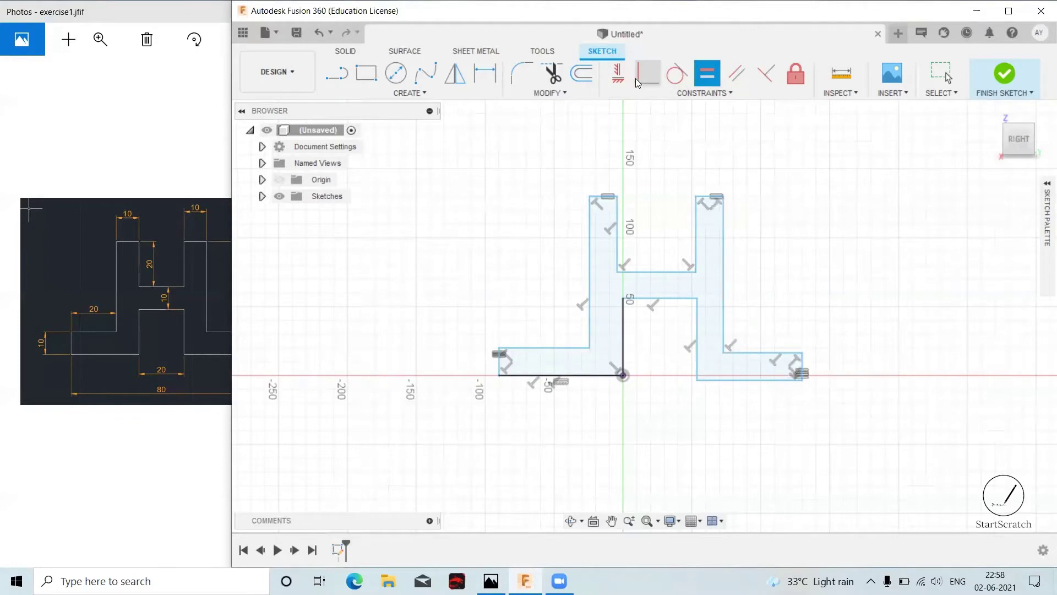
Apply Collinear constraints to the two foot bottom edges and to the upper and lower inner edges of each column.
{"action": "left_click", "coordinate": [655, 92]}
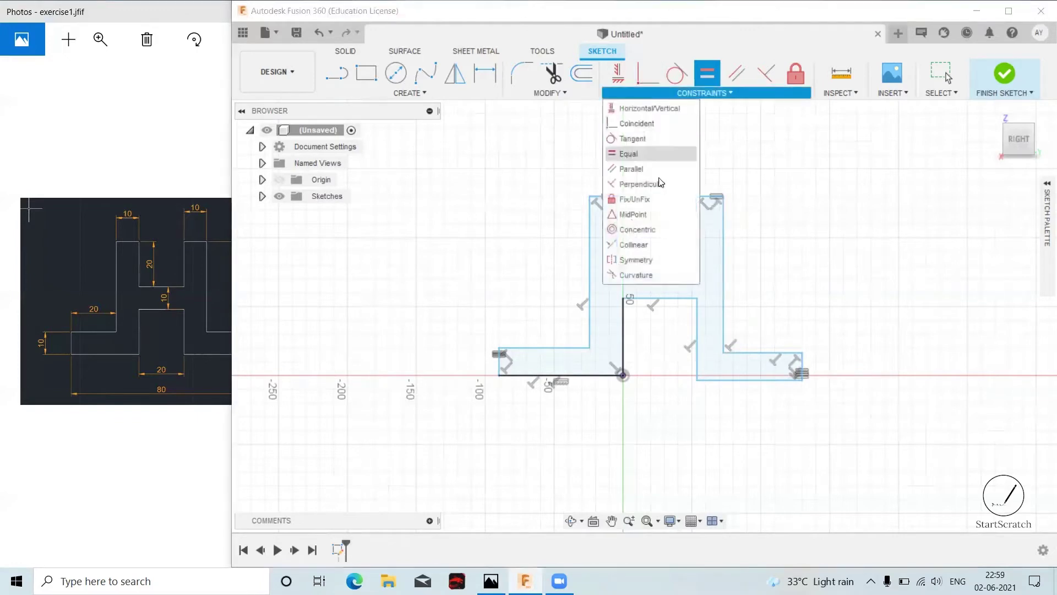
{"action": "left_click", "coordinate": [650, 246]}
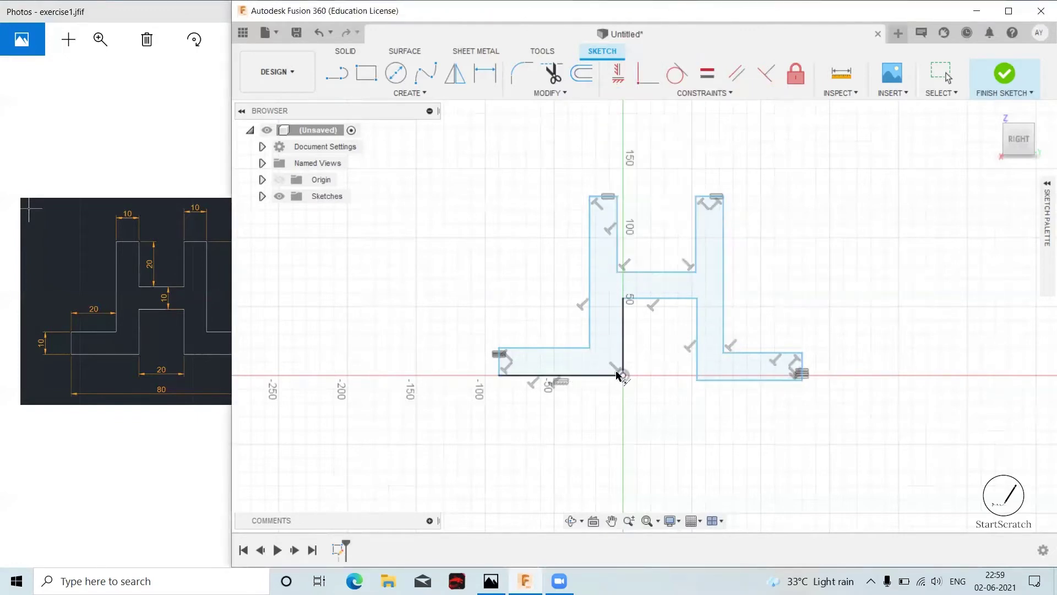
{"action": "left_click", "coordinate": [589, 377]}
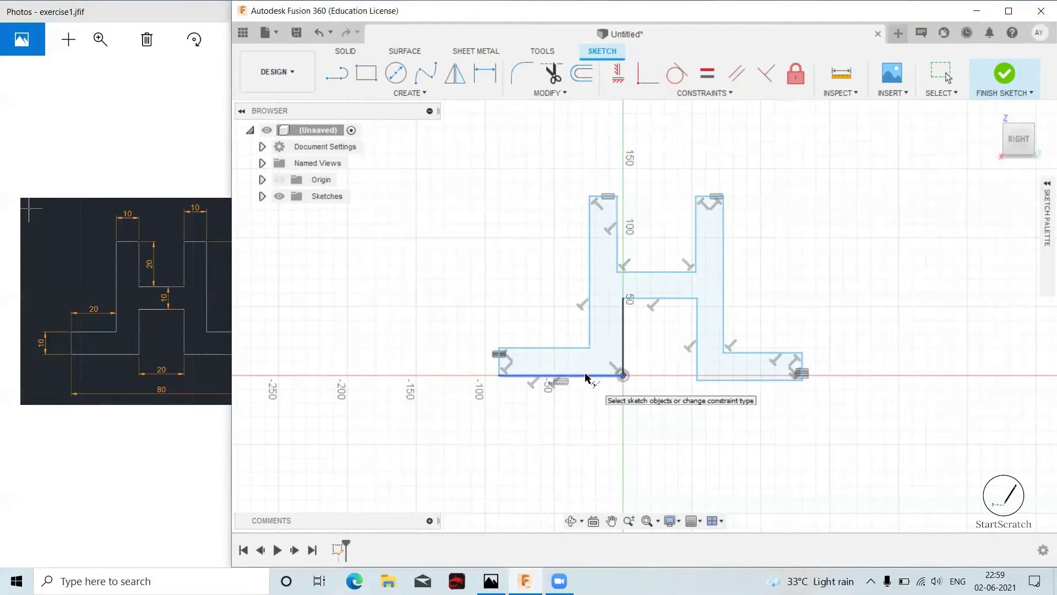
{"action": "left_click", "coordinate": [730, 380]}
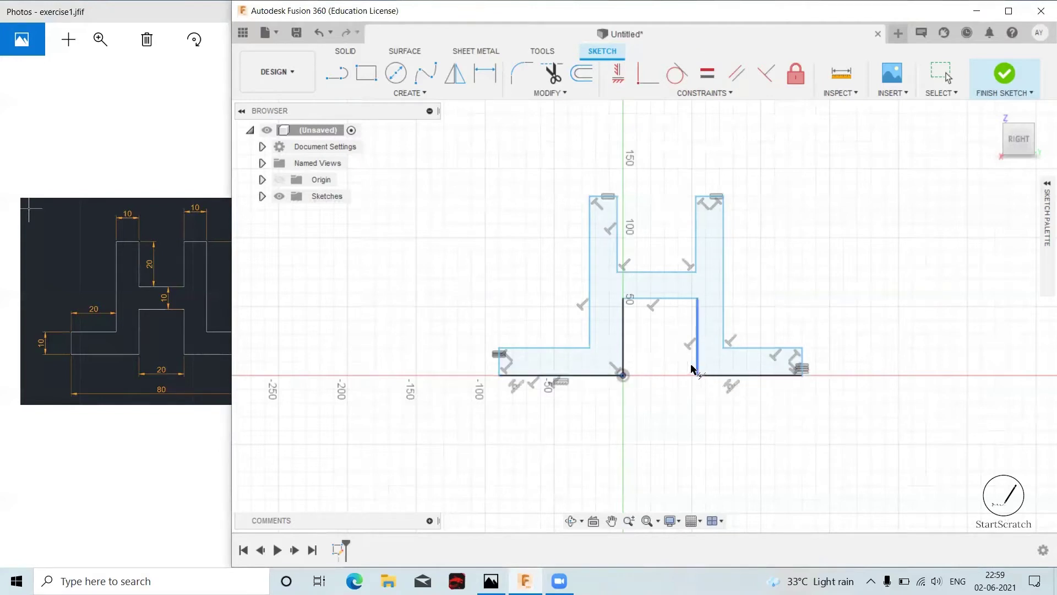
{"action": "left_click", "coordinate": [617, 254]}
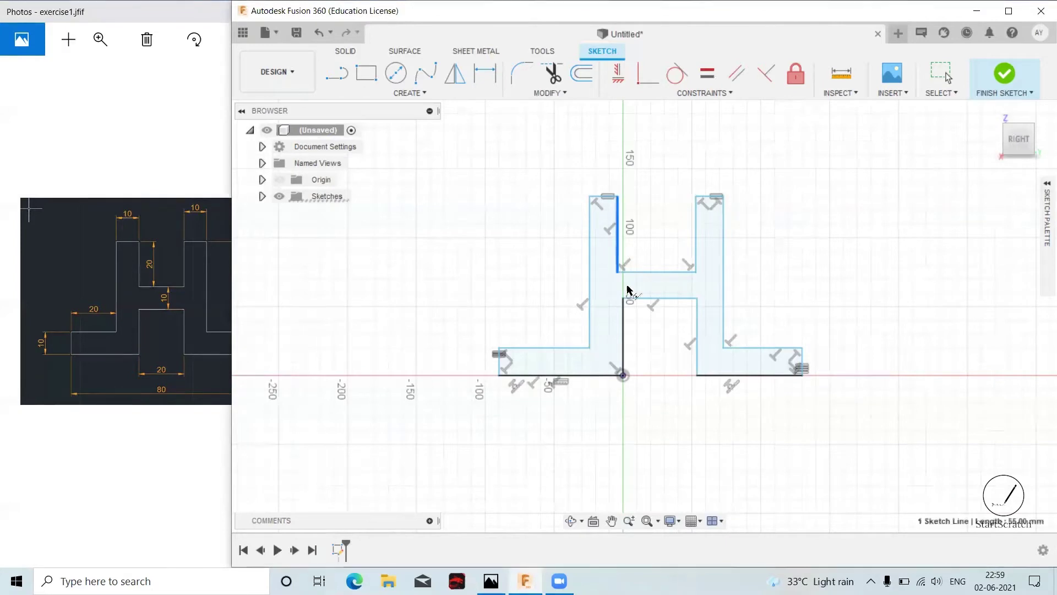
{"action": "left_click", "coordinate": [624, 326]}
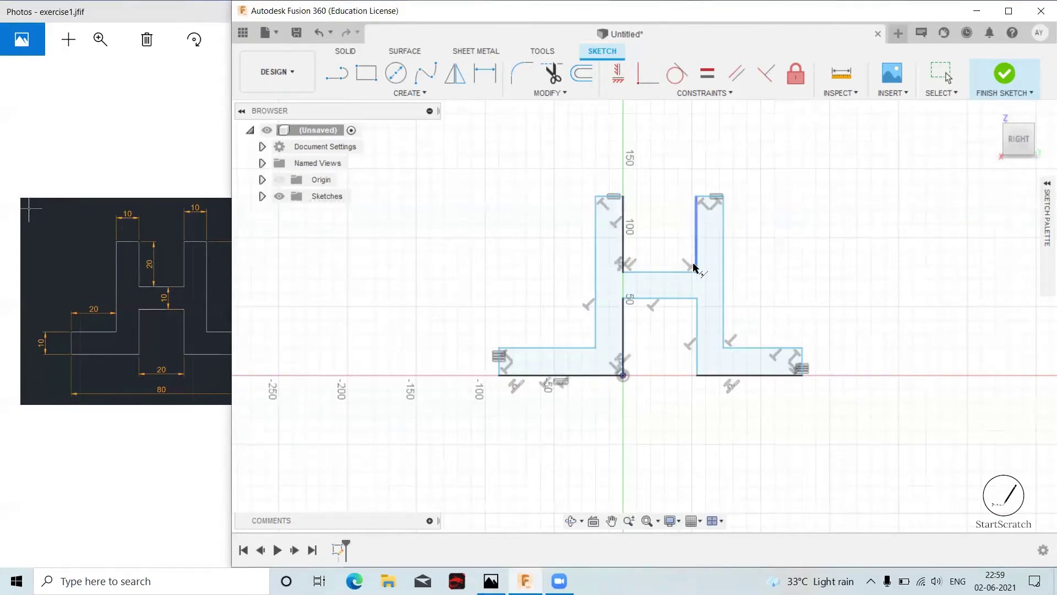
{"action": "left_click", "coordinate": [696, 330]}
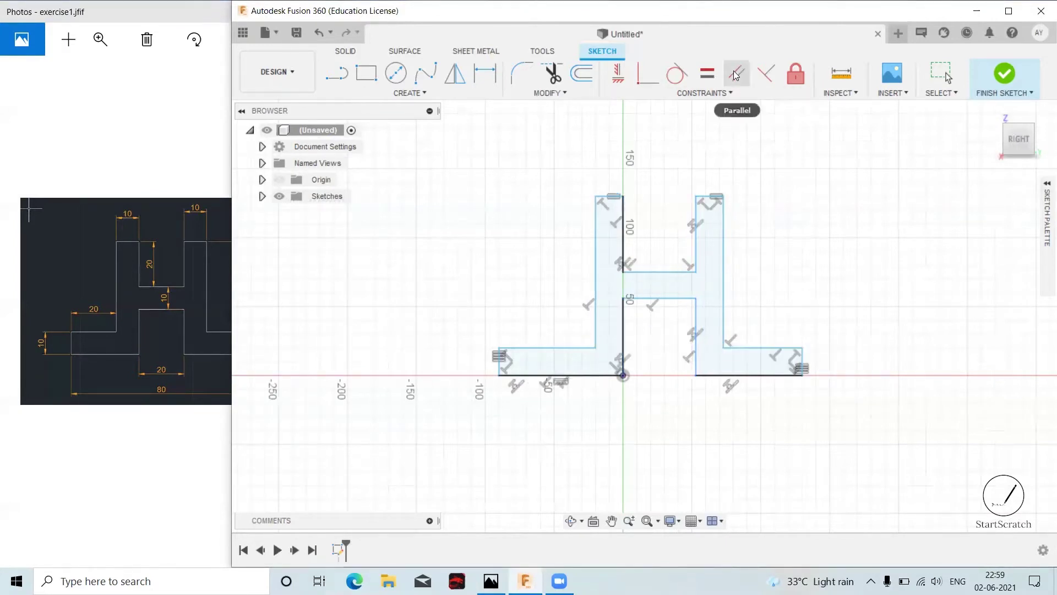
Apply Equal constraints to the top edges of the two feet and to the outer vertical edges of the two columns.
{"action": "left_click", "coordinate": [709, 76]}
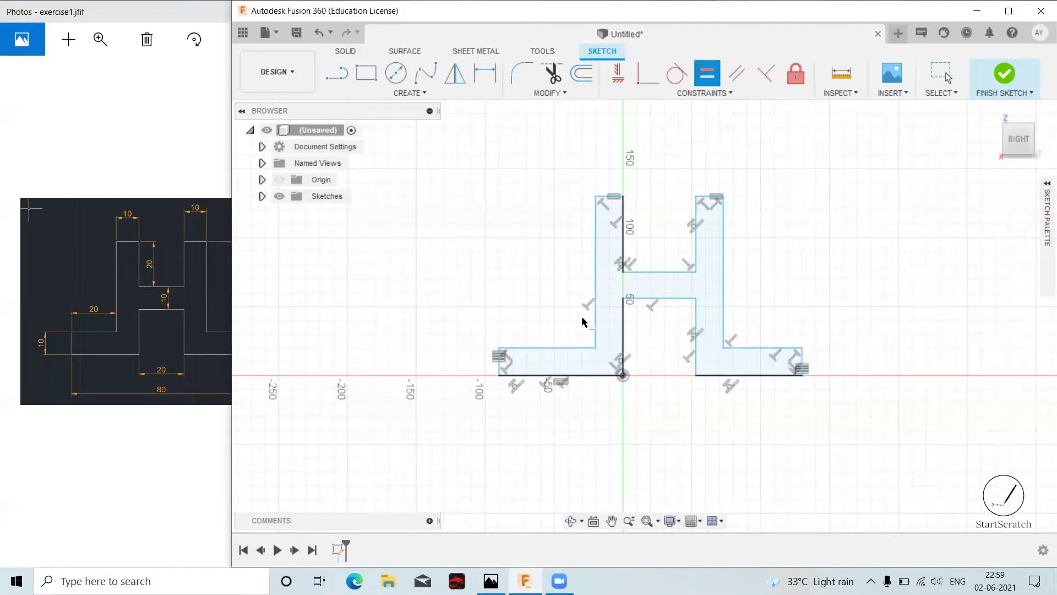
{"action": "left_click", "coordinate": [566, 347]}
{"action": "left_click", "coordinate": [755, 349]}
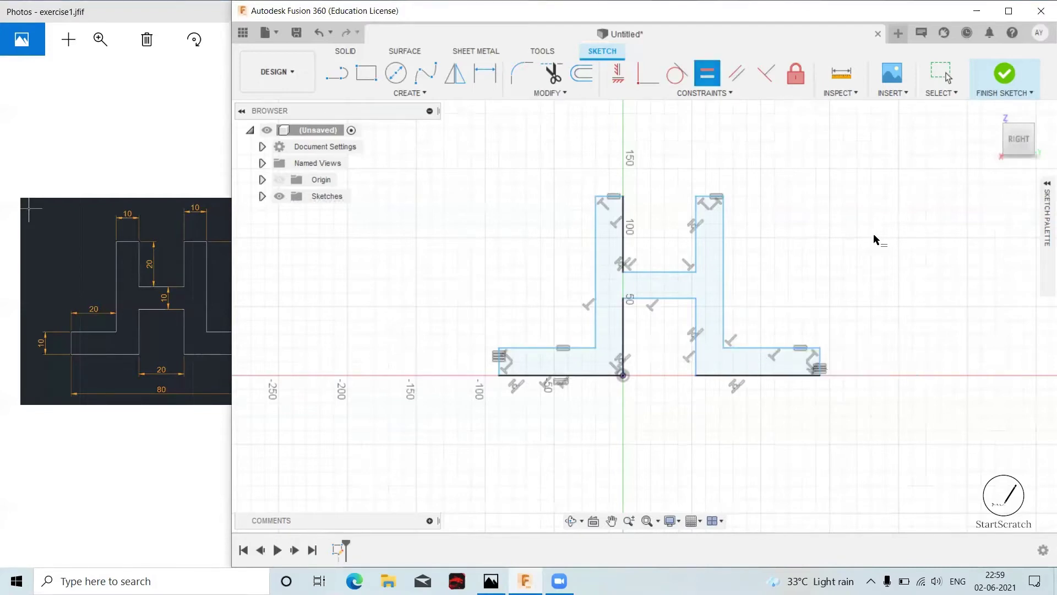
{"action": "left_click", "coordinate": [596, 281]}
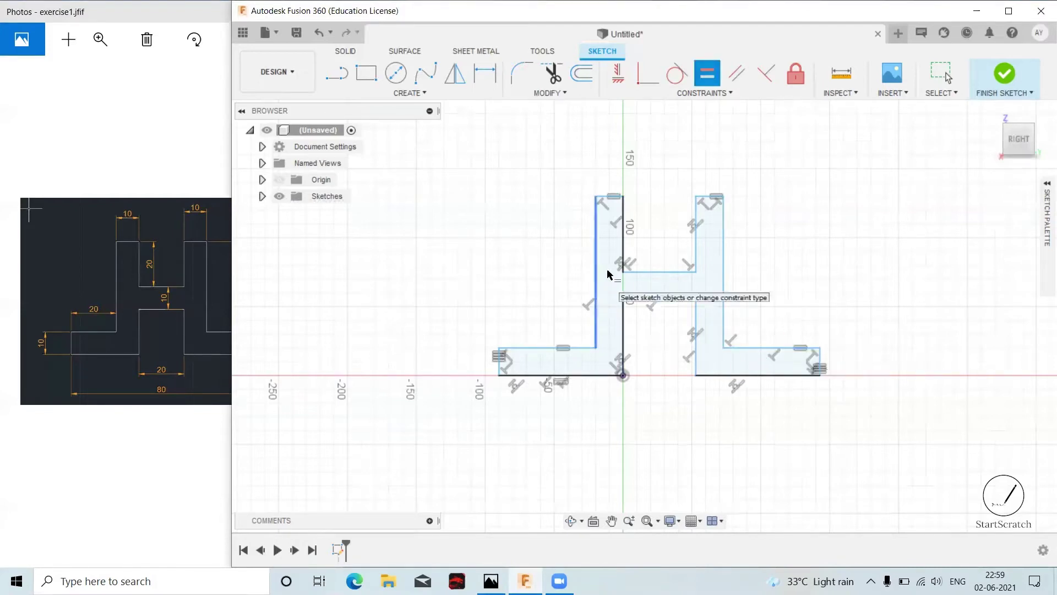
{"action": "left_click", "coordinate": [722, 279]}
{"action": "key", "text": "Escape"}
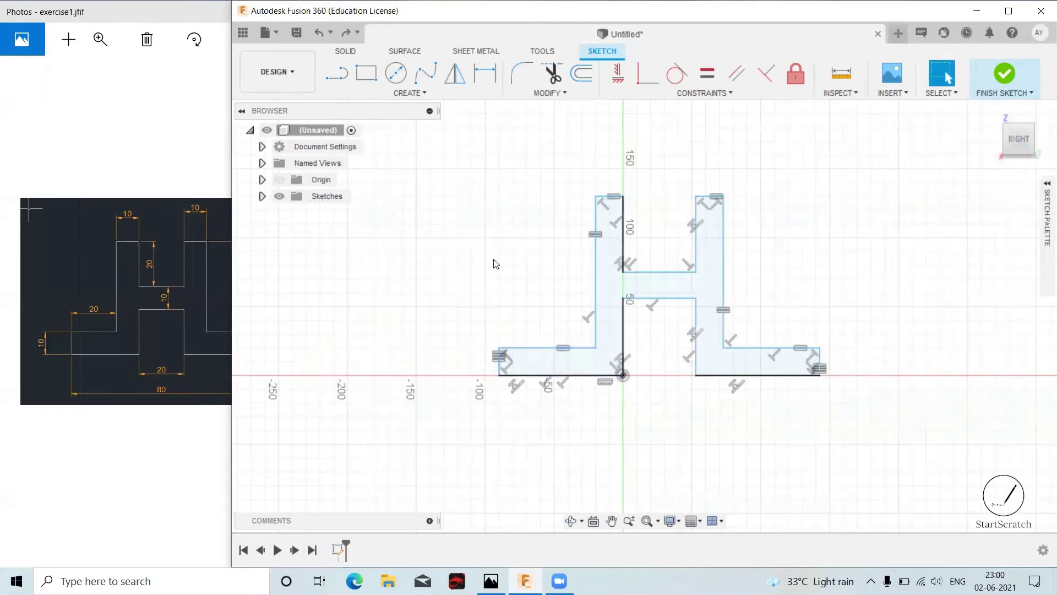
Dimension the left foot's vertical end edge to 10 mm.
{"action": "left_click", "coordinate": [484, 76]}
{"action": "left_click", "coordinate": [499, 366]}
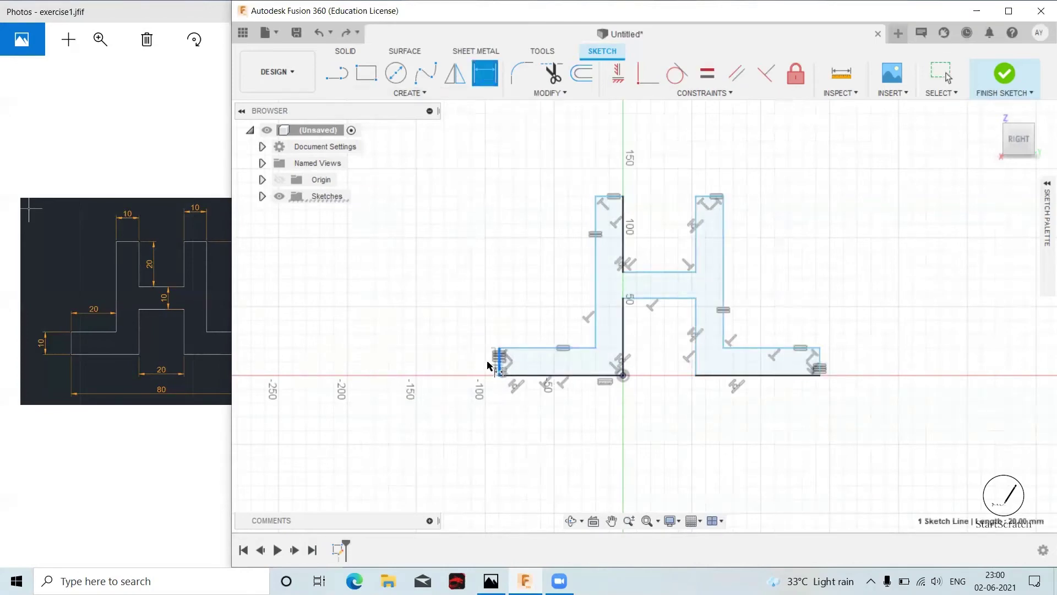
{"action": "left_click", "coordinate": [461, 365]}
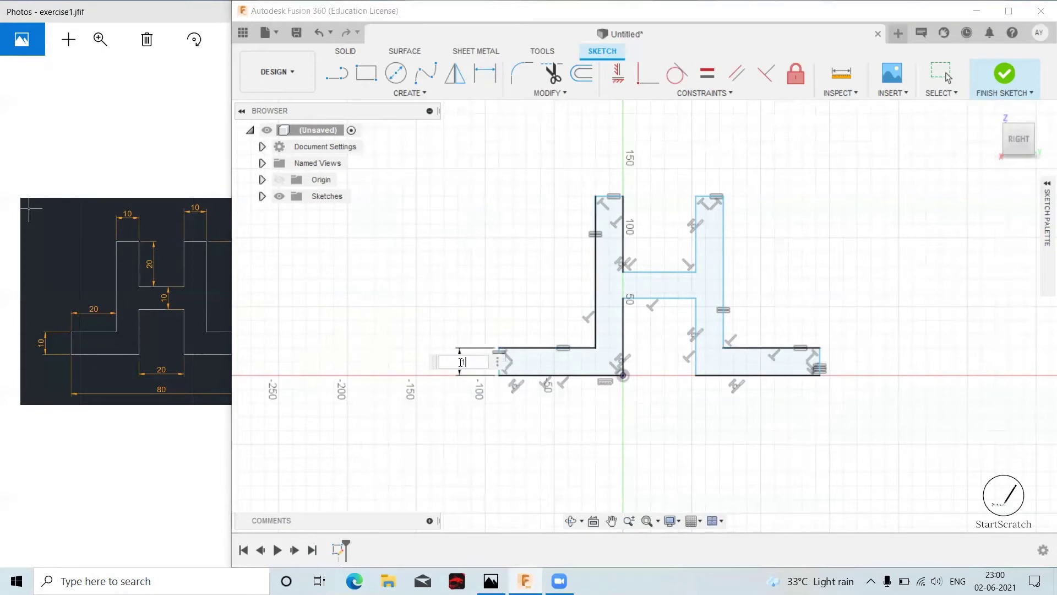
{"action": "type", "text": "10"}
{"action": "key", "text": "Return"}
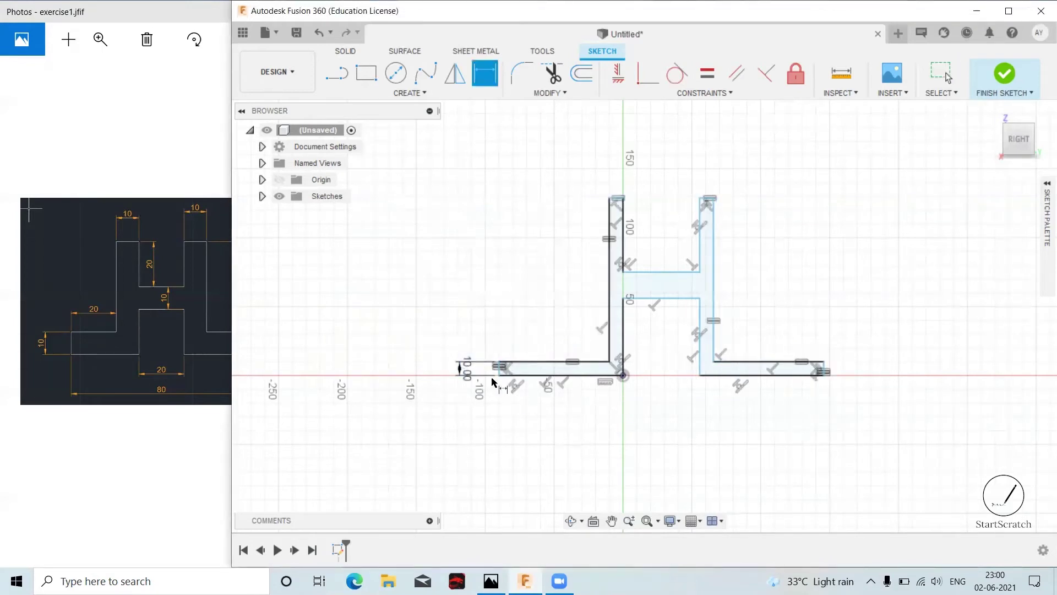
{"action": "key", "text": "Escape"}
Pull the left foot's outer bottom corner to about 50 mm from the origin and lower the left column's top to about 100 mm high.
{"action": "left_click_drag", "start_coordinate": [499, 376], "coordinate": [555, 376]}
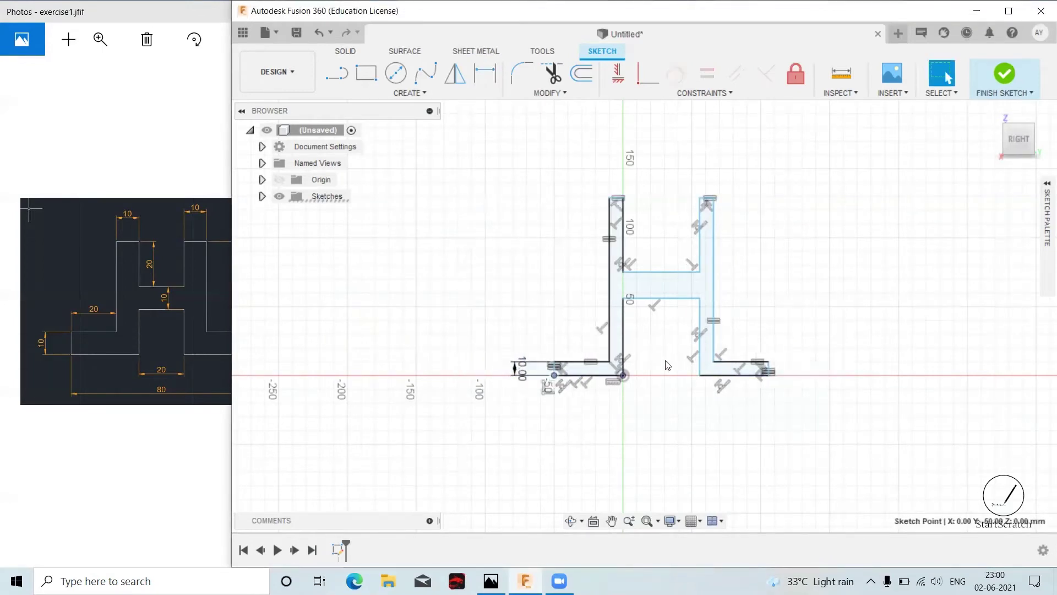
{"action": "left_click_drag", "start_coordinate": [610, 199], "coordinate": [609, 238]}
{"action": "left_click", "coordinate": [141, 282]}
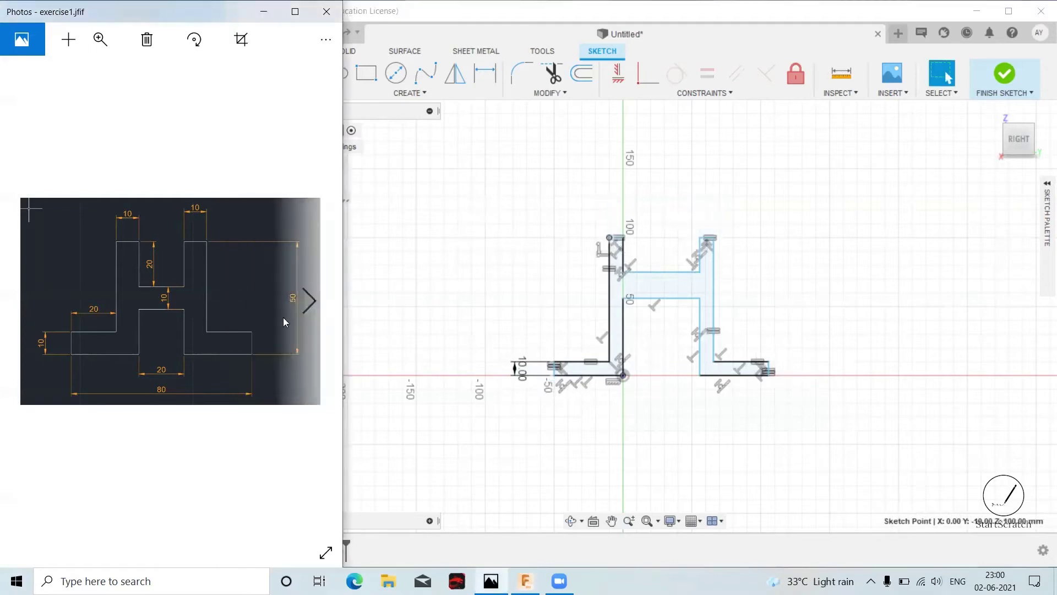
{"action": "left_click", "coordinate": [485, 73]}
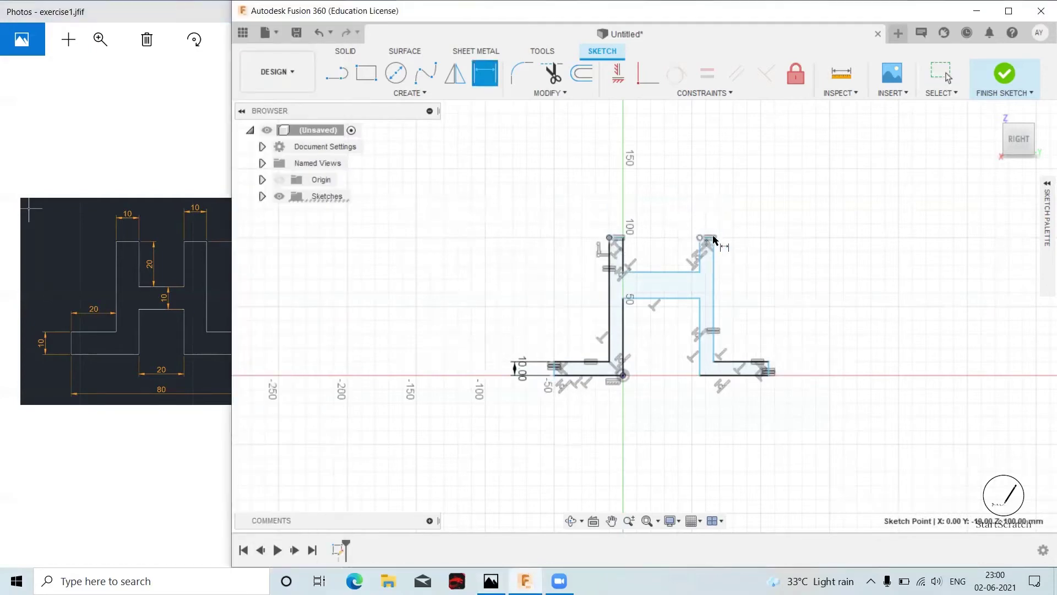
{"action": "left_click", "coordinate": [711, 237]}
{"action": "left_click", "coordinate": [769, 374]}
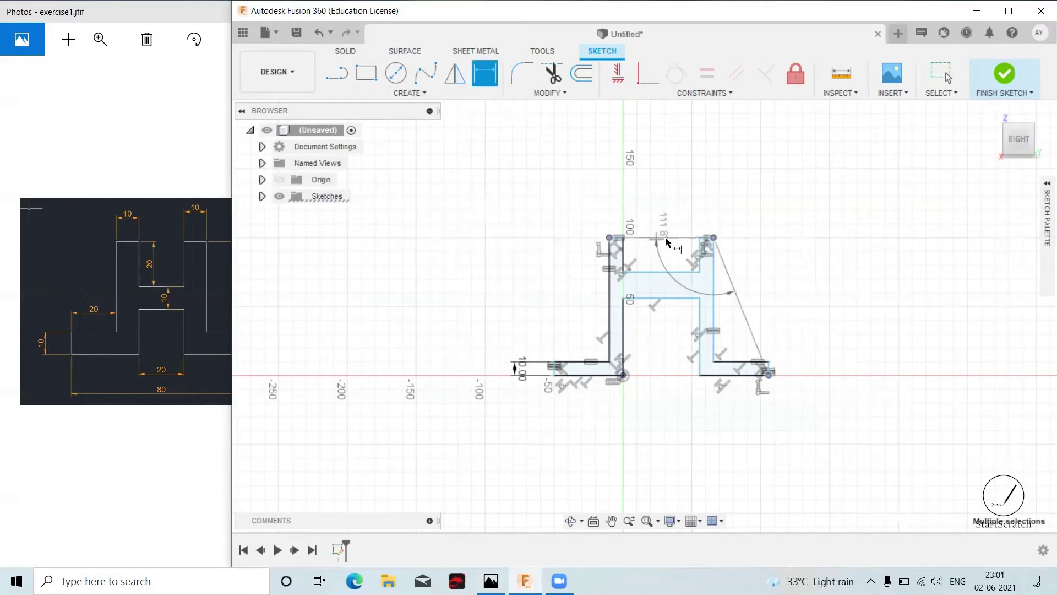
{"action": "left_click", "coordinate": [713, 238]}
{"action": "scroll", "coordinate": [769, 379], "scroll_direction": "up", "scroll_amount": 2}
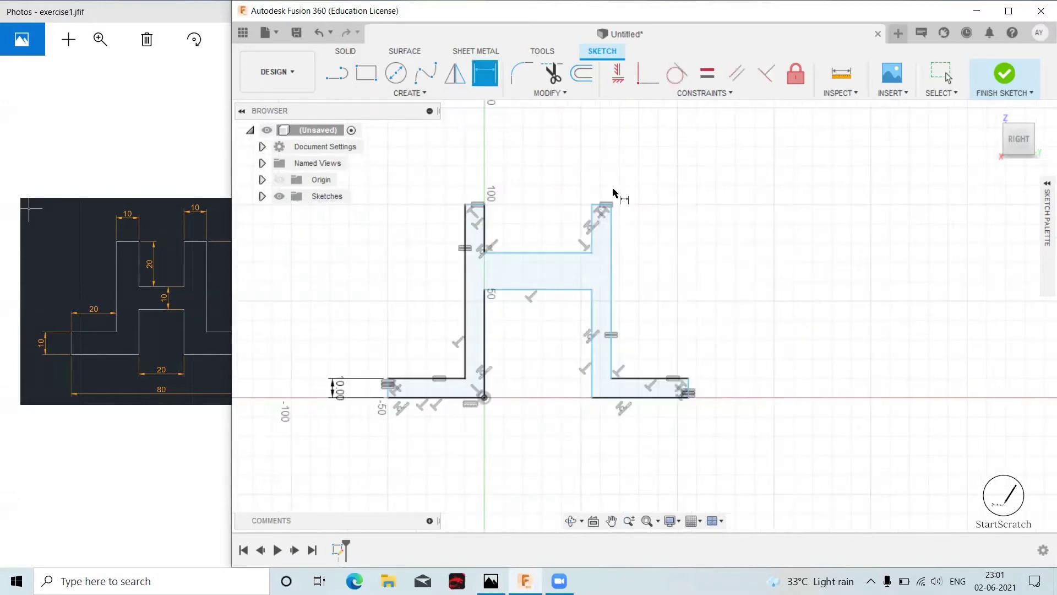
Dimension the overall height from the right column's top outer corner to the right foot's bottom outer corner as 50 mm.
{"action": "left_click", "coordinate": [611, 204]}
{"action": "left_click", "coordinate": [688, 397]}
{"action": "left_click", "coordinate": [758, 318]}
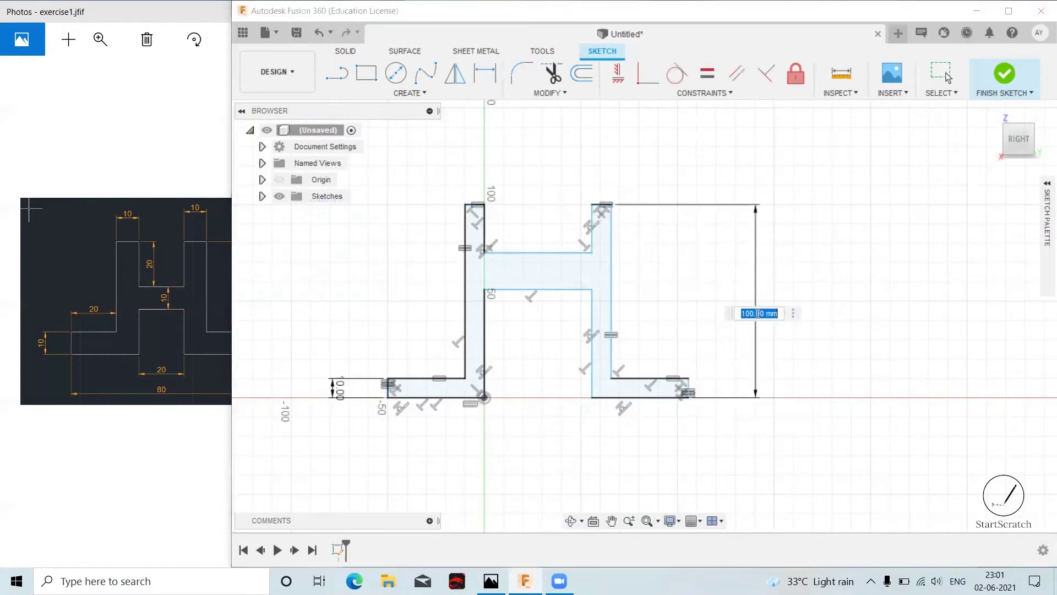
{"action": "type", "text": "50"}
{"action": "key", "text": "Return"}
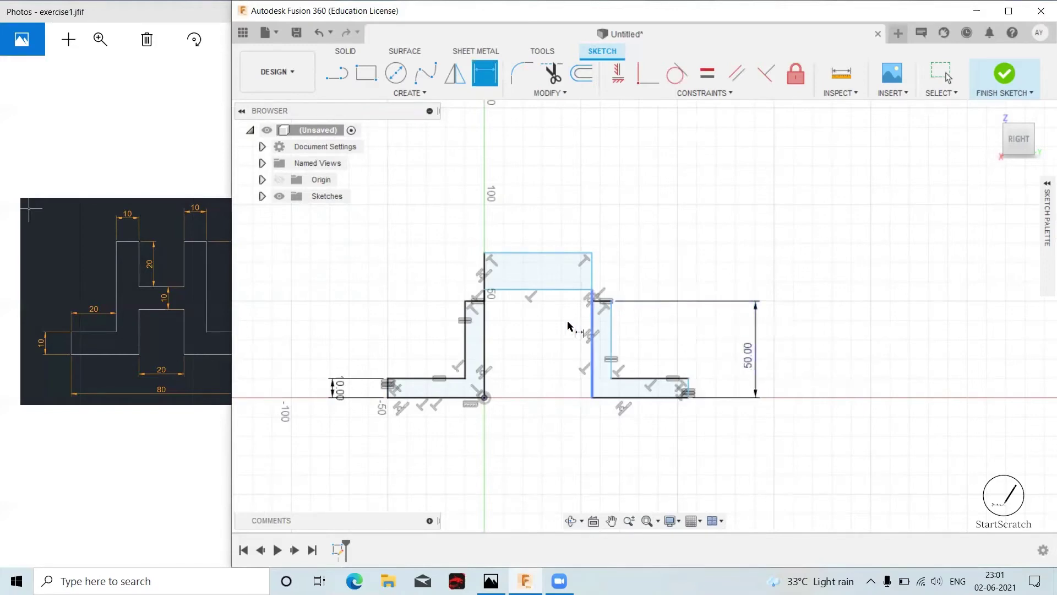
{"action": "key", "text": "Escape"}
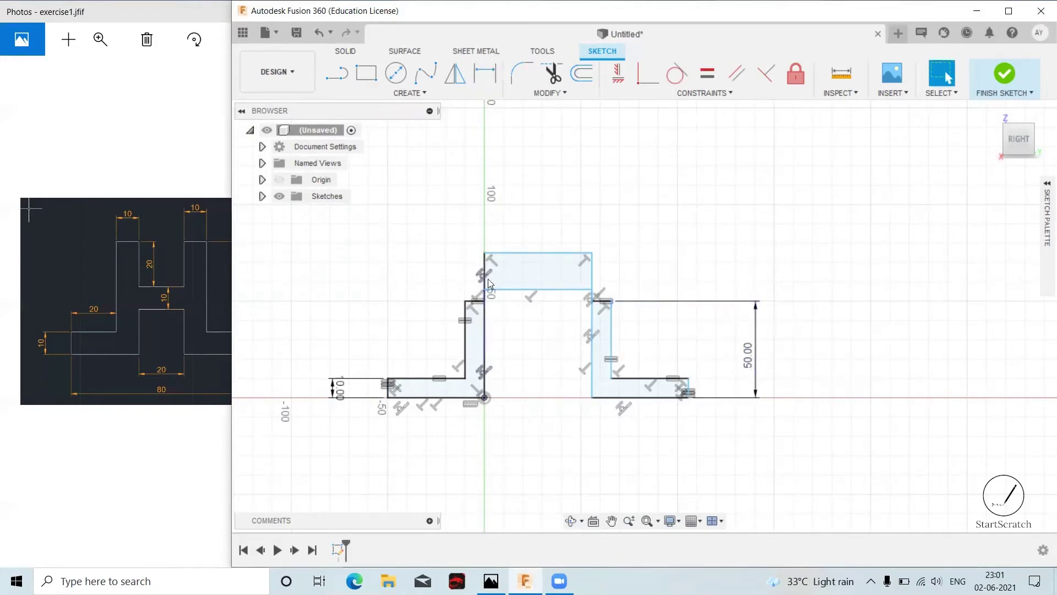
Lower the crossbar to about 25 to 35 mm above the base and pull the left foot's outer end to about 26 mm from the origin.
{"action": "mouse_move", "coordinate": [482, 289]}
{"action": "left_mouse_down"}
{"action": "mouse_move", "coordinate": [493, 224]}
{"action": "mouse_move", "coordinate": [499, 334]}
{"action": "mouse_move", "coordinate": [512, 295]}
{"action": "mouse_move", "coordinate": [524, 295]}
{"action": "mouse_move", "coordinate": [524, 314]}
{"action": "left_mouse_up"}
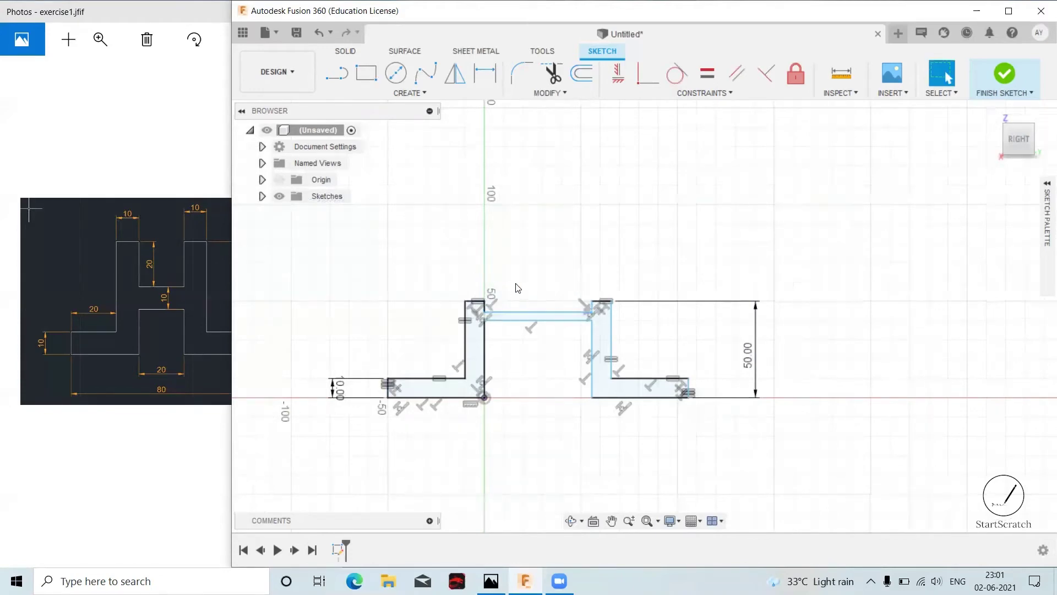
{"action": "scroll", "coordinate": [512, 289], "scroll_direction": "up", "scroll_amount": 4}
{"action": "left_click_drag", "start_coordinate": [450, 269], "coordinate": [448, 301]}
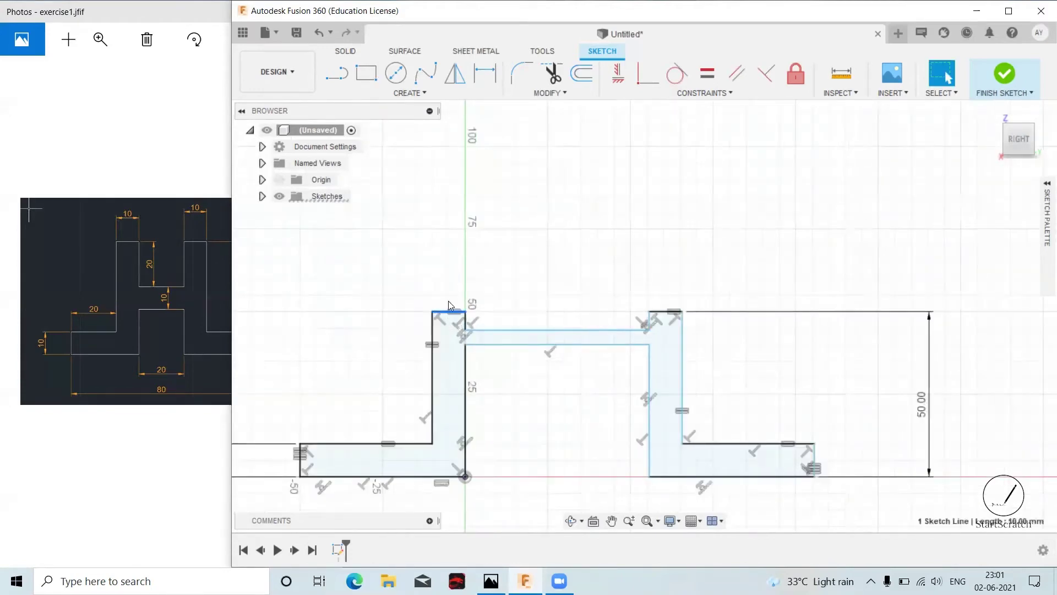
{"action": "left_click_drag", "start_coordinate": [492, 358], "coordinate": [493, 395]}
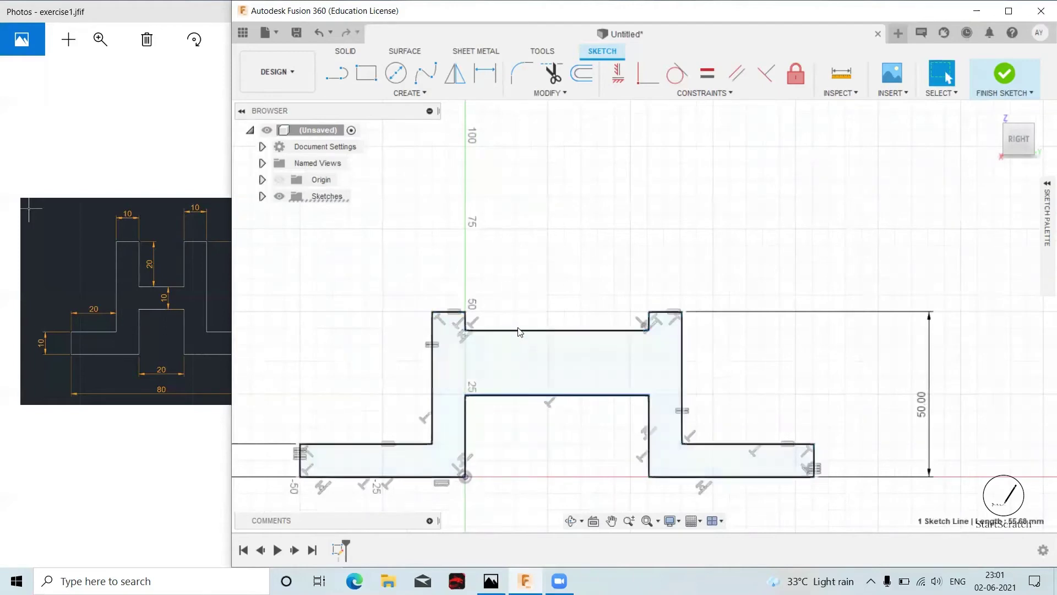
{"action": "left_click", "coordinate": [520, 331]}
{"action": "scroll", "coordinate": [554, 358], "scroll_direction": "down", "scroll_amount": 3}
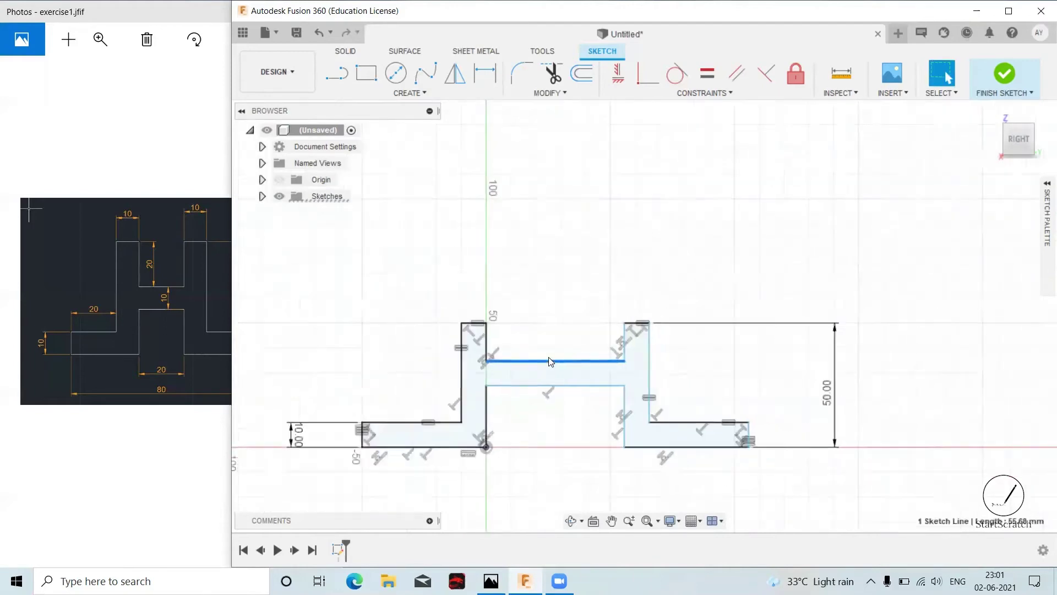
{"action": "left_click_drag", "start_coordinate": [407, 428], "coordinate": [456, 436]}
Dimension the overall width between the feet's outer bottom corners to 80 mm and pull the left foot outward to about 18.5 mm from the origin.
{"action": "scroll", "coordinate": [564, 325], "scroll_direction": "up", "scroll_amount": 5}
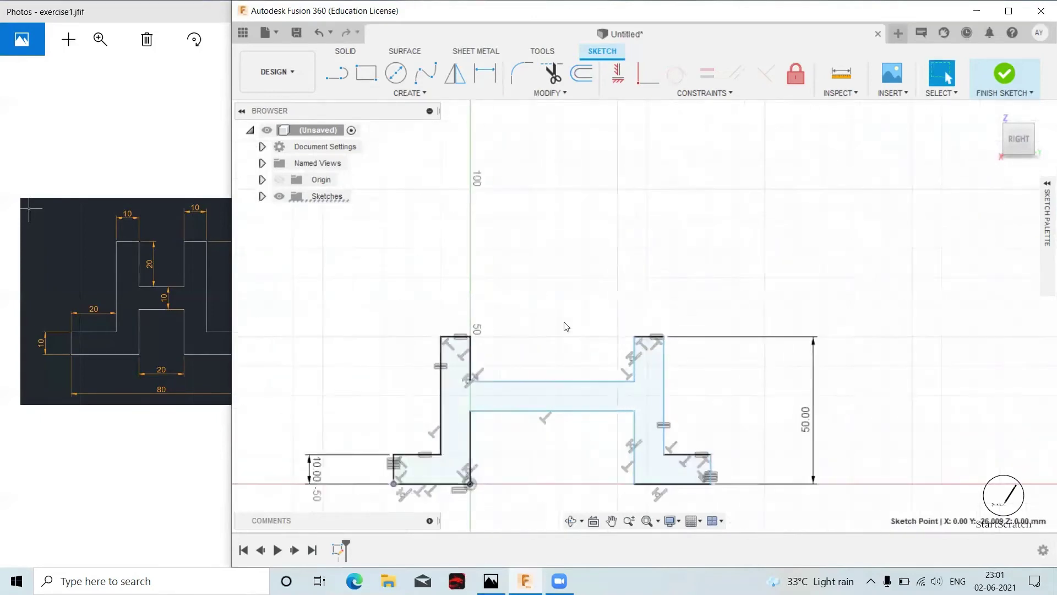
{"action": "middle_click_drag", "start_coordinate": [581, 198], "coordinate": [592, 207]}
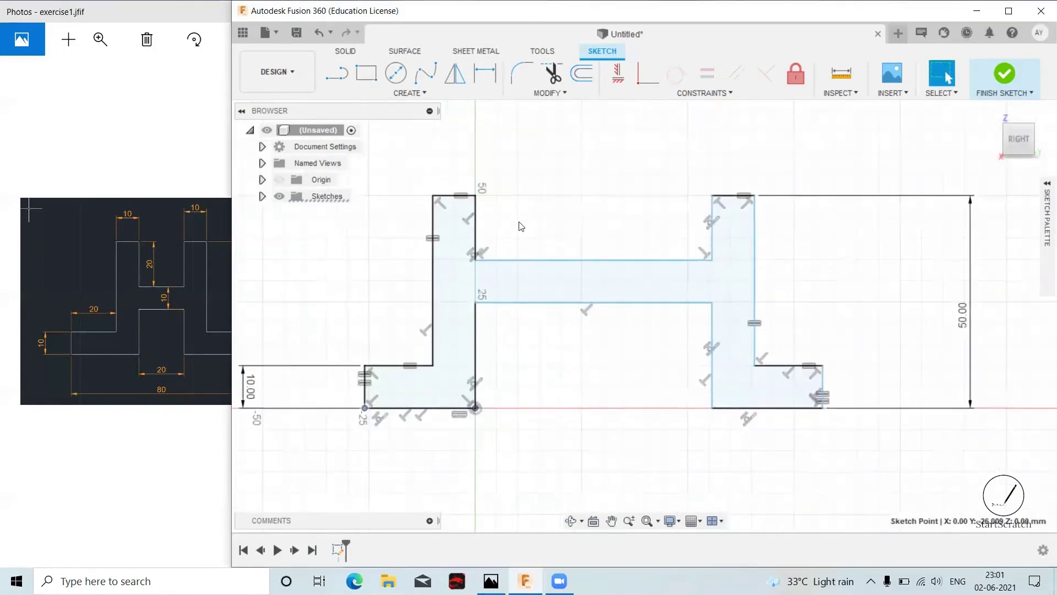
{"action": "left_click", "coordinate": [490, 73]}
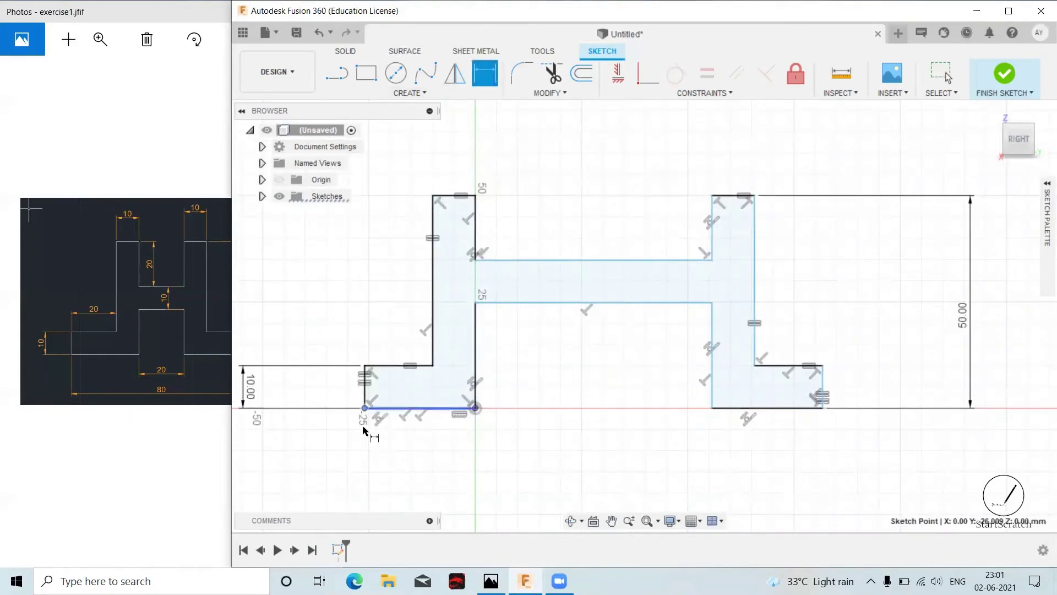
{"action": "left_click", "coordinate": [823, 408]}
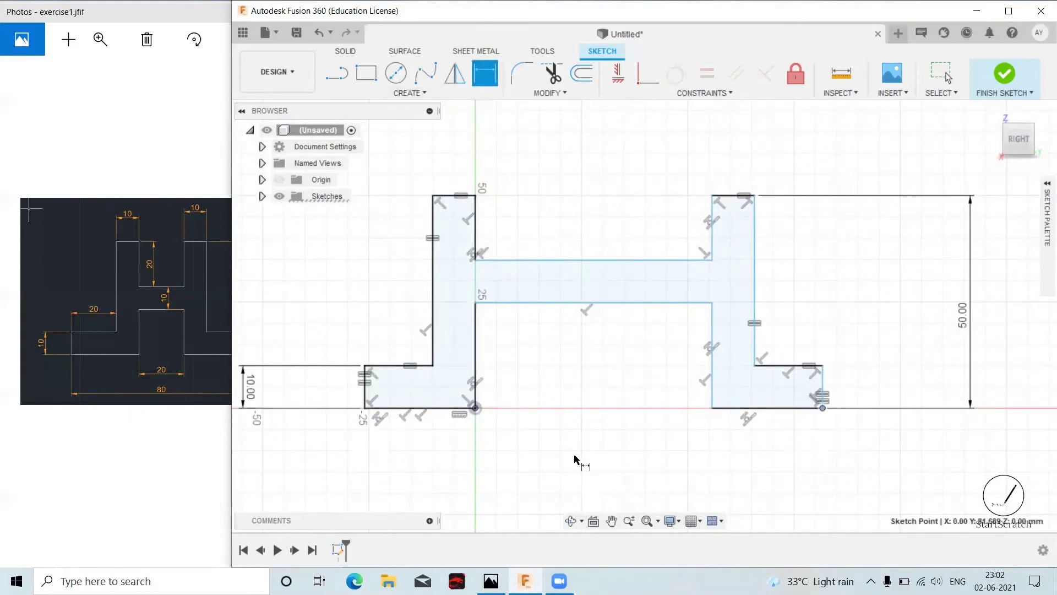
{"action": "scroll", "coordinate": [631, 448], "scroll_direction": "down", "scroll_amount": 3}
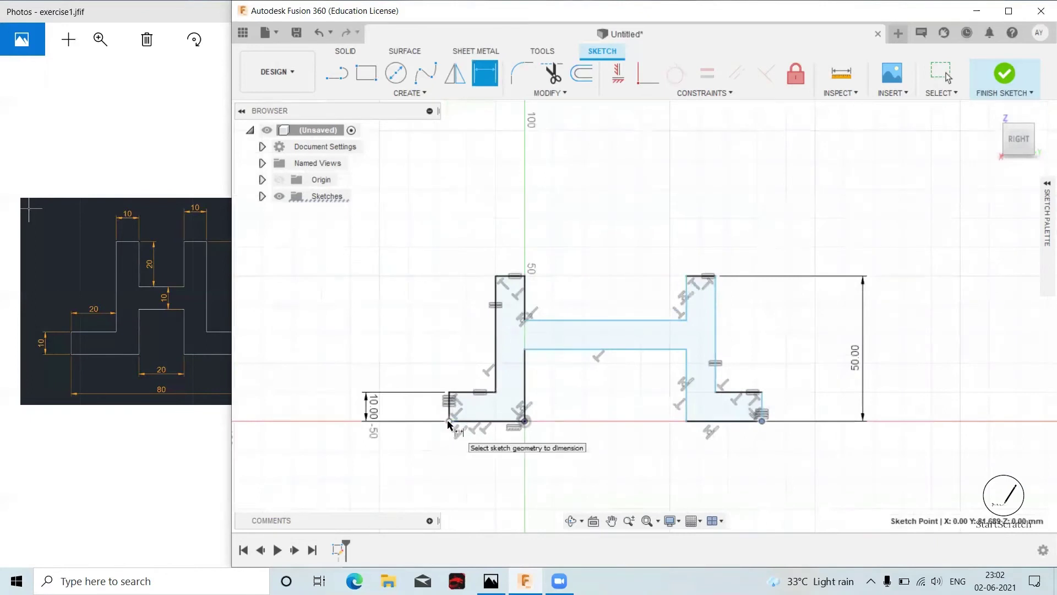
{"action": "key", "text": "Escape"}
{"action": "left_click", "coordinate": [485, 73]}
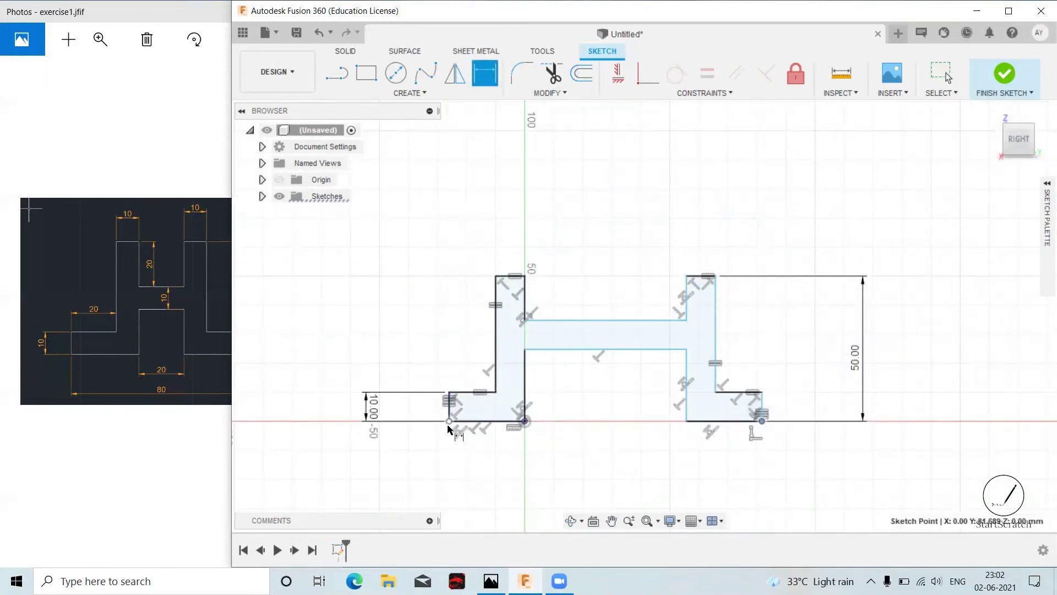
{"action": "left_click", "coordinate": [449, 421]}
{"action": "left_click", "coordinate": [611, 487]}
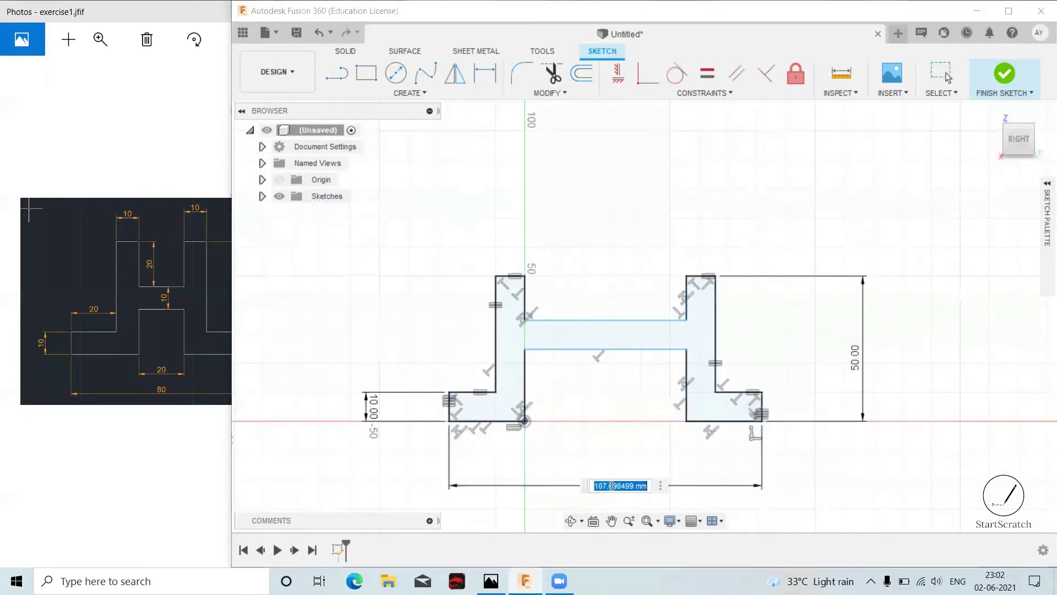
{"action": "type", "text": "80"}
{"action": "key", "text": "Return"}
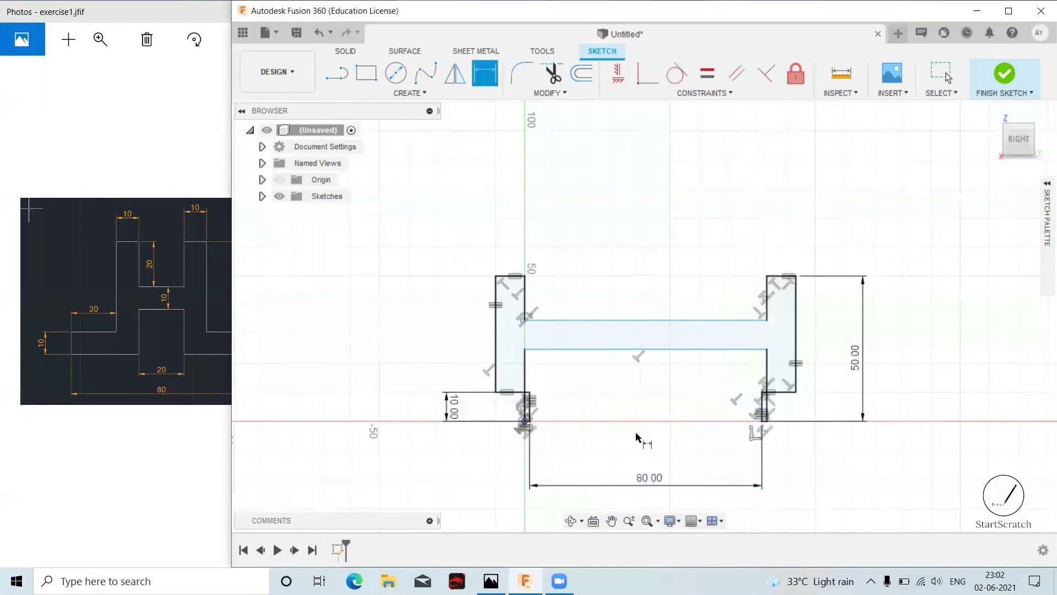
{"action": "key", "text": "Escape"}
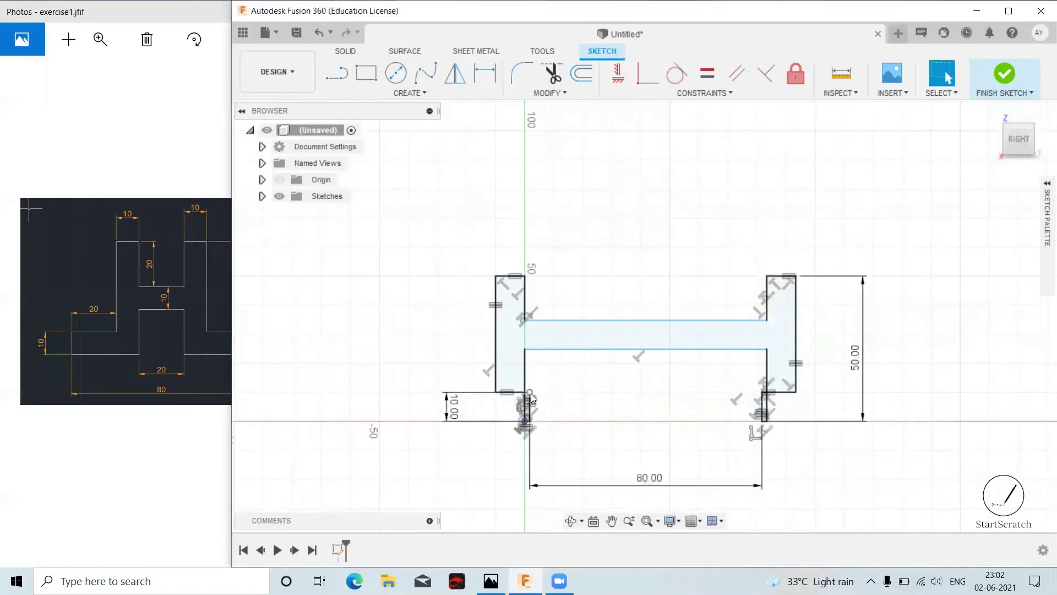
{"action": "mouse_move", "coordinate": [532, 399]}
{"action": "left_mouse_down"}
{"action": "mouse_move", "coordinate": [556, 400]}
{"action": "mouse_move", "coordinate": [486, 399]}
{"action": "left_mouse_up"}
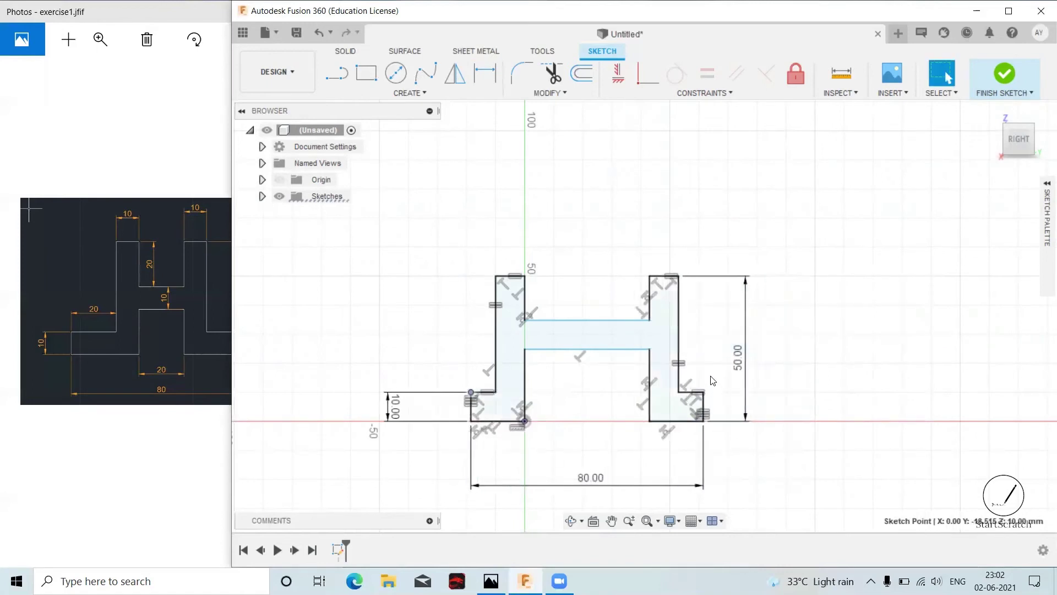
{"action": "left_click", "coordinate": [485, 73]}
{"action": "left_click", "coordinate": [524, 299]}
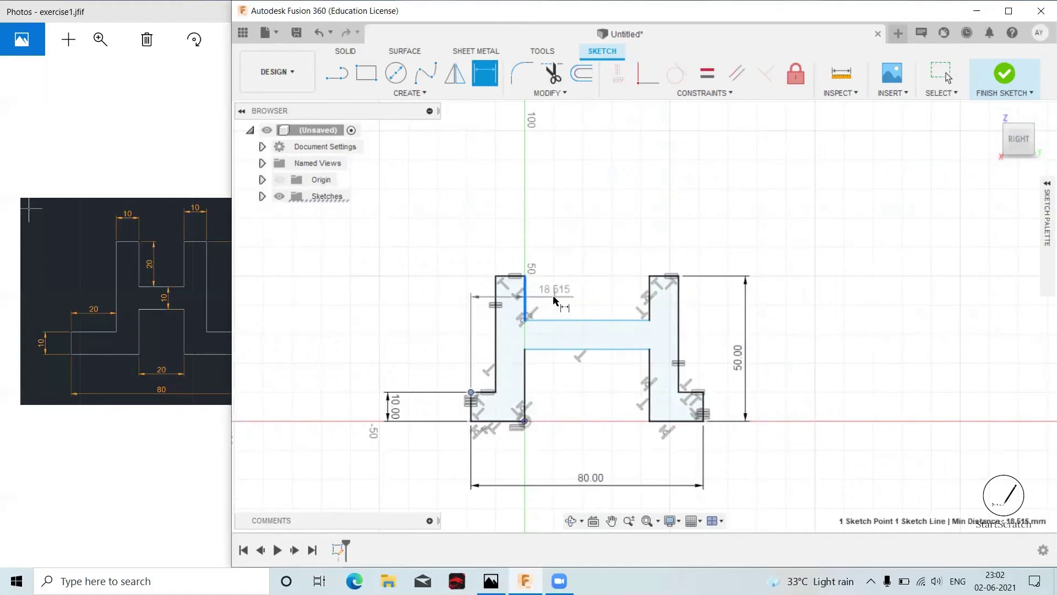
{"action": "key", "text": "Escape"}
{"action": "left_click", "coordinate": [487, 77]}
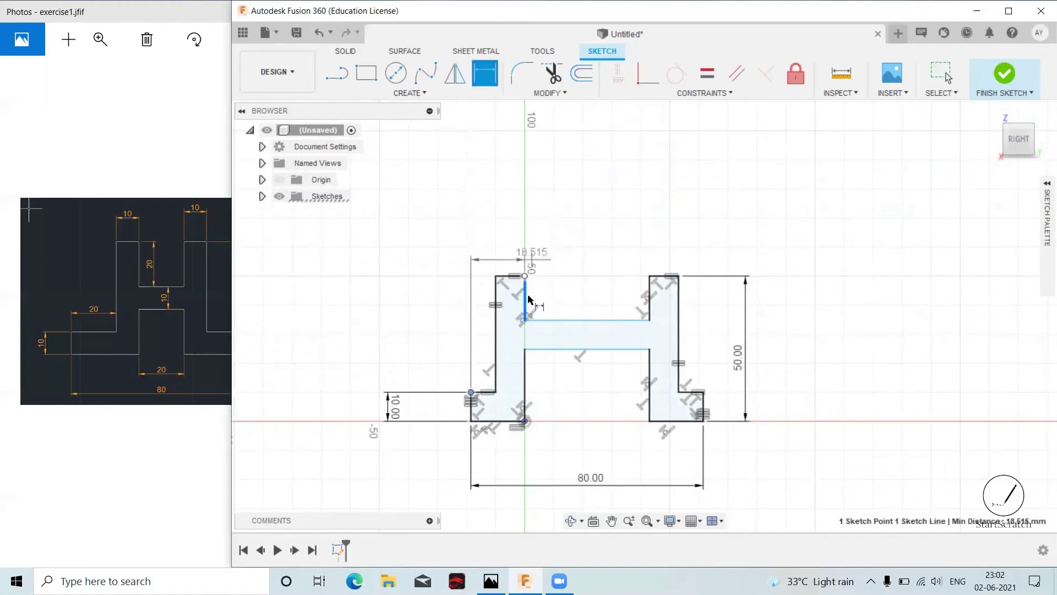
{"action": "key", "text": "Escape"}
Dimension the left column's upper inner vertical edge, from its top to the crossbar, to 20 mm.
{"action": "key", "text": "d"}
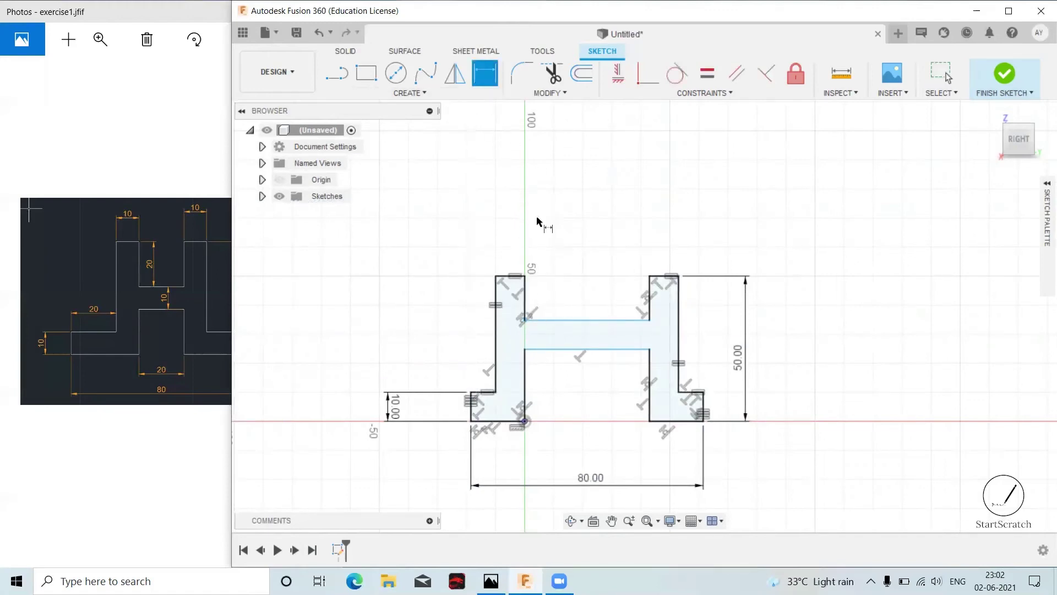
{"action": "left_click", "coordinate": [526, 299]}
{"action": "left_click", "coordinate": [564, 300]}
{"action": "type", "text": "2"}
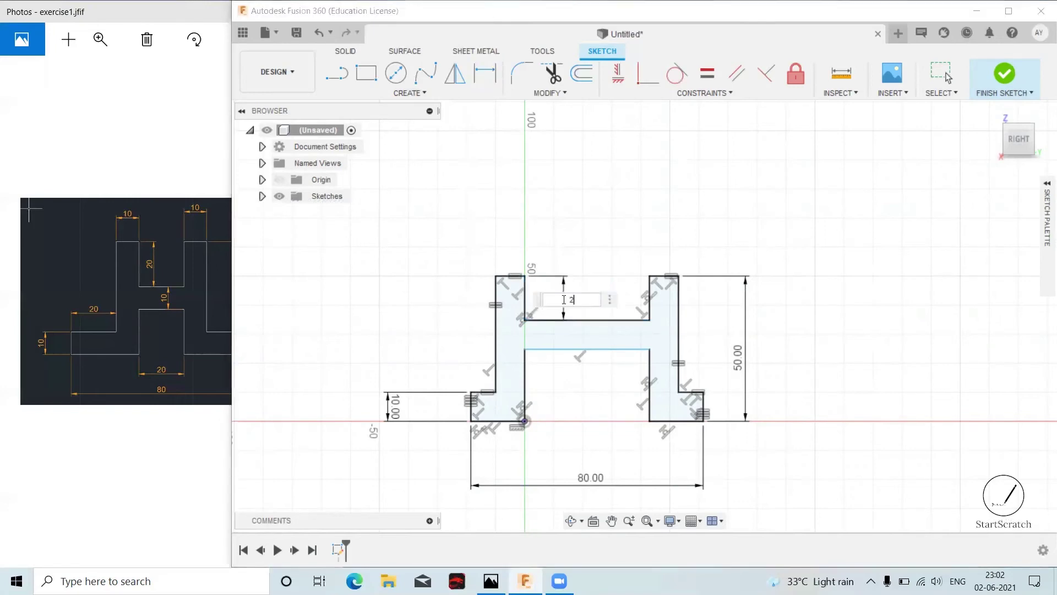
{"action": "type", "text": "0"}
{"action": "key", "text": "Return"}
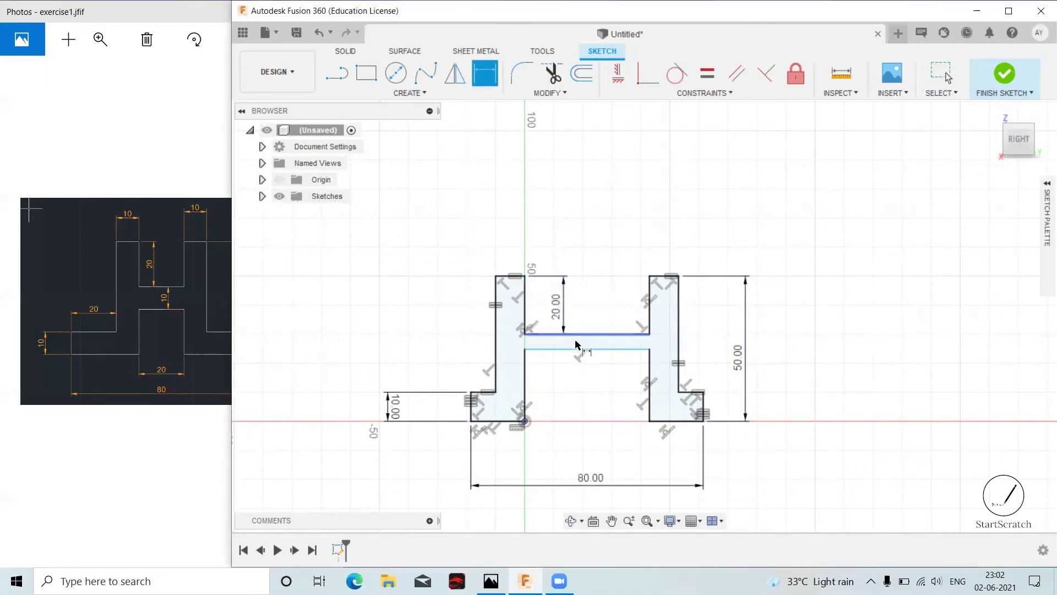
Dimension the crossbar's thickness between its upper and lower edges to 10 mm.
{"action": "left_click", "coordinate": [587, 348]}
{"action": "left_click", "coordinate": [594, 335]}
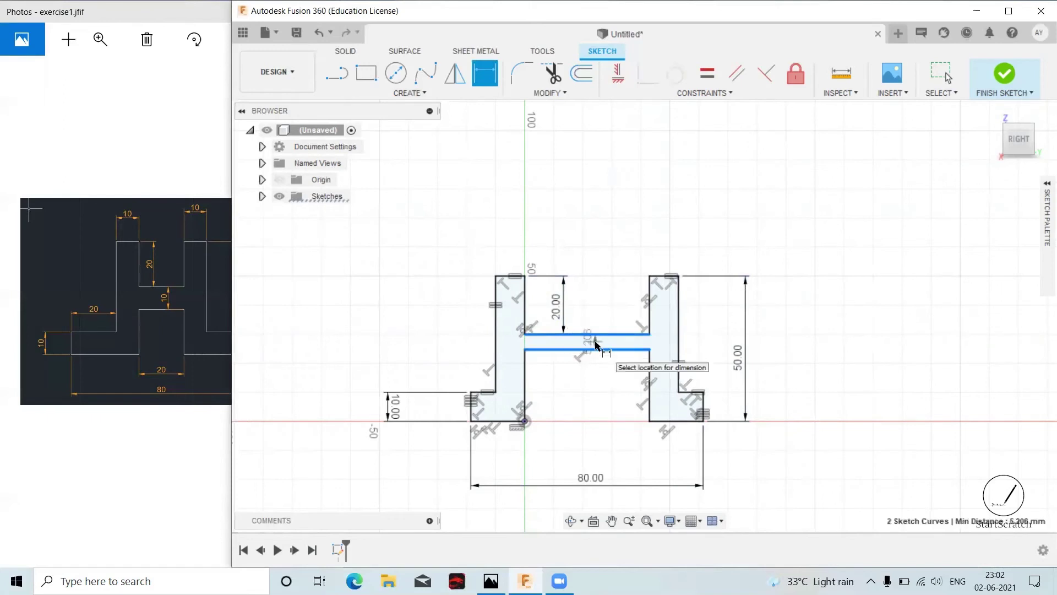
{"action": "left_click", "coordinate": [596, 341]}
{"action": "type", "text": "10"}
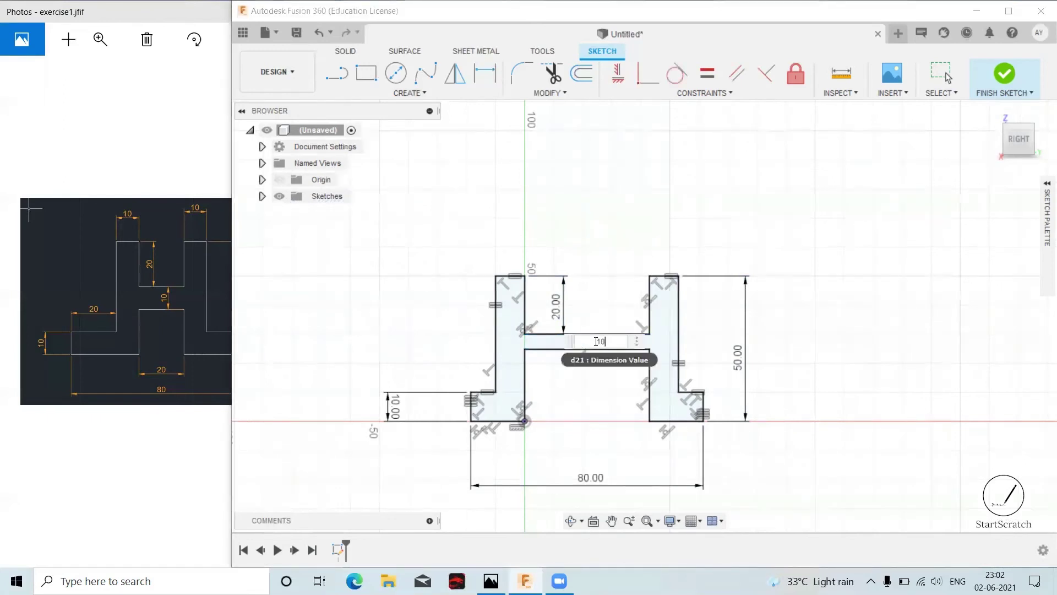
{"action": "key", "text": "Return"}
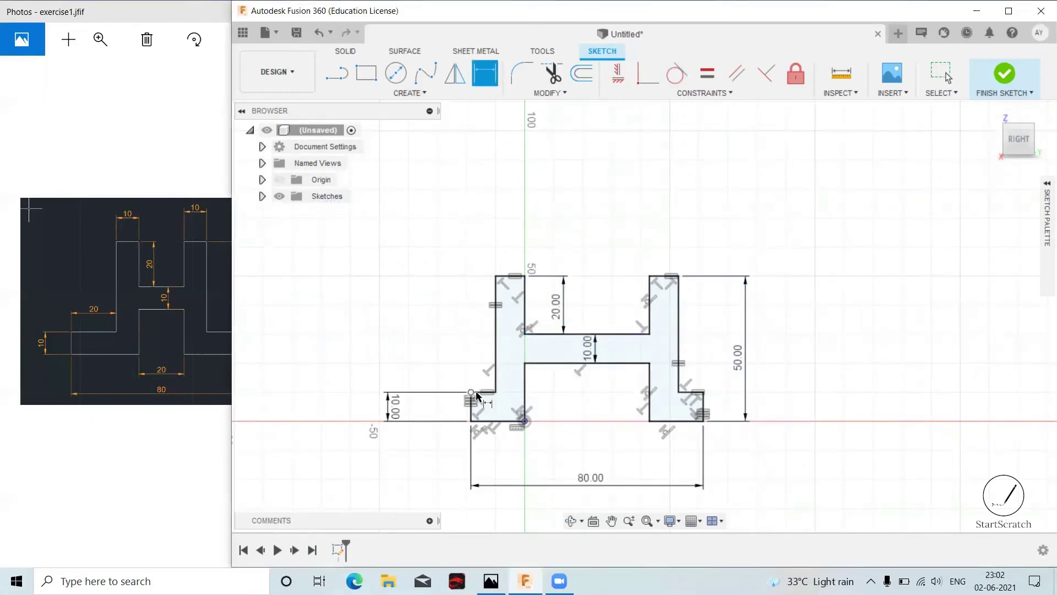
Dimension the left foot's top edge to 20 mm and finish the sketch after checking the reference drawing.
{"action": "left_click", "coordinate": [483, 392]}
{"action": "left_click", "coordinate": [478, 366]}
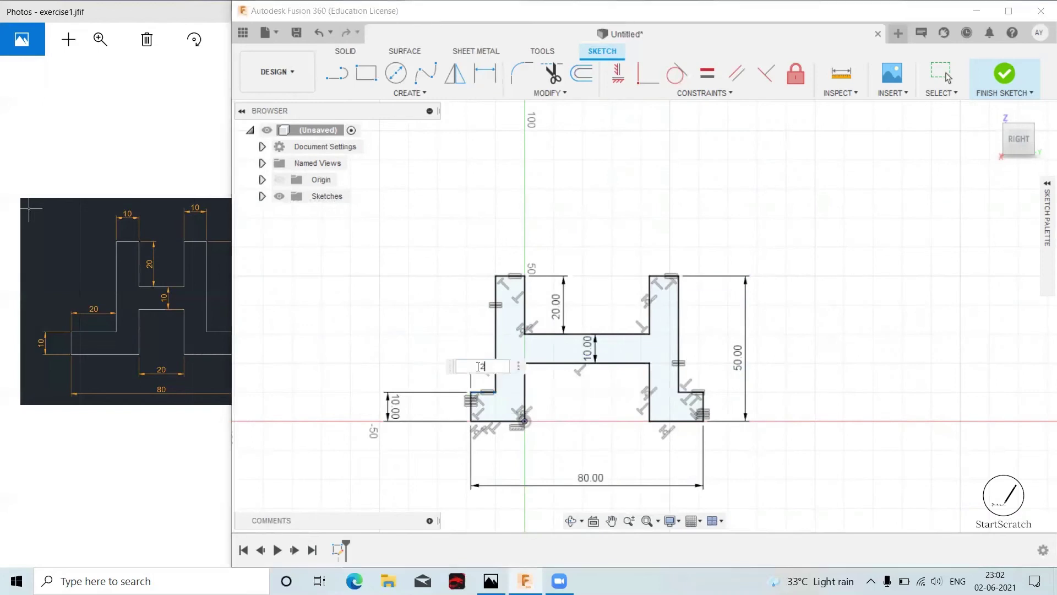
{"action": "key", "text": "Return"}
{"action": "key", "text": "Escape"}
{"action": "left_click", "coordinate": [160, 318]}
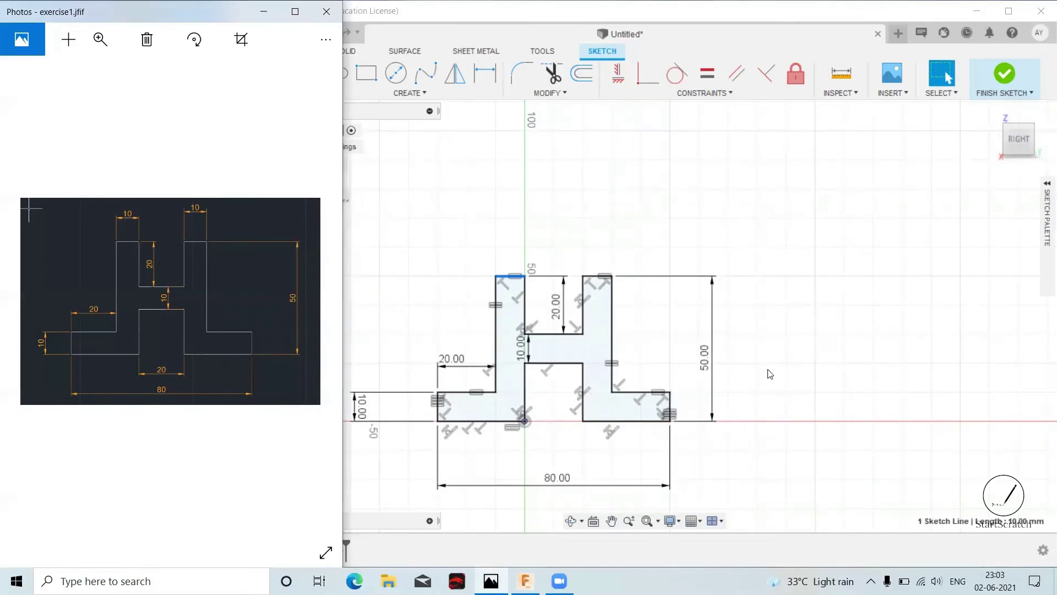
{"action": "left_click", "coordinate": [1005, 73]}
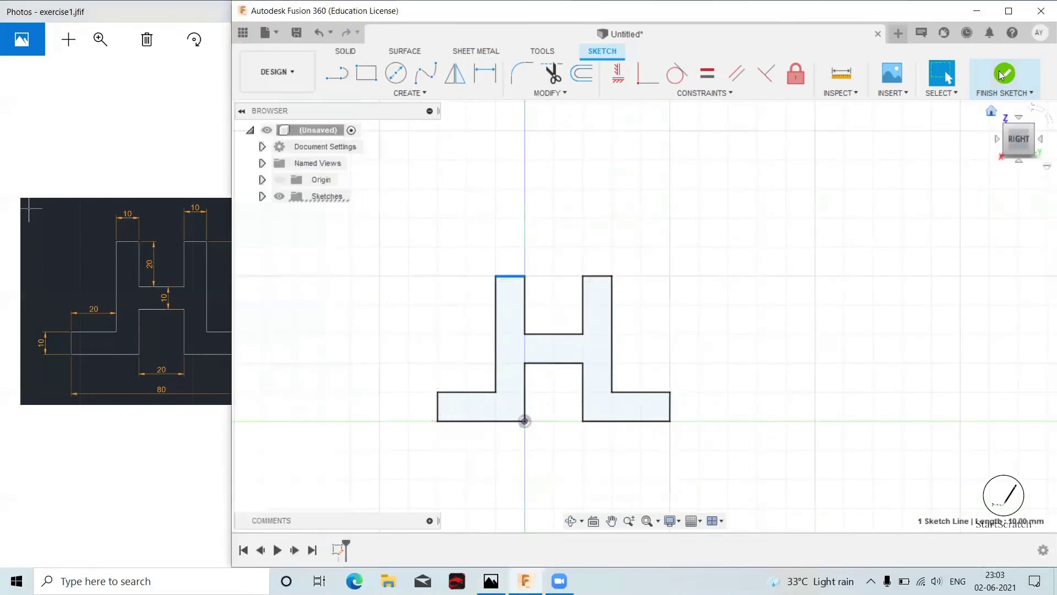
Extrude the H-shaped profile 20 mm to one side as a new body.
{"action": "mouse_move", "coordinate": [762, 300]}
{"action": "middle_mouse_down"}
{"action": "mouse_move", "coordinate": [736, 307]}
{"action": "mouse_move", "coordinate": [840, 288]}
{"action": "mouse_move", "coordinate": [827, 290]}
{"action": "middle_mouse_up"}
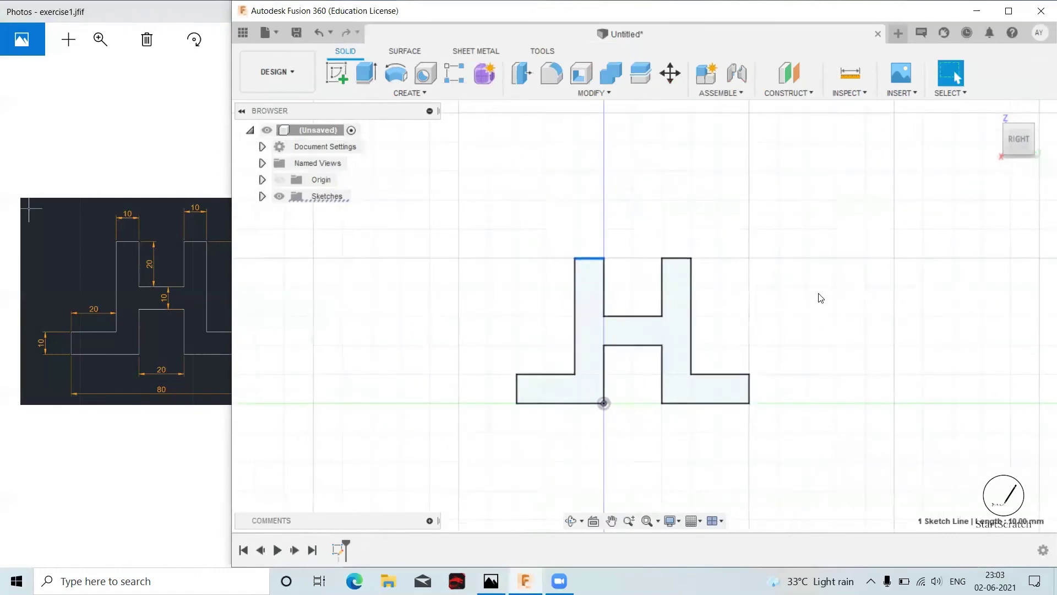
{"action": "left_click", "coordinate": [367, 74]}
{"action": "middle_click_drag", "start_coordinate": [664, 329], "coordinate": [644, 341]}
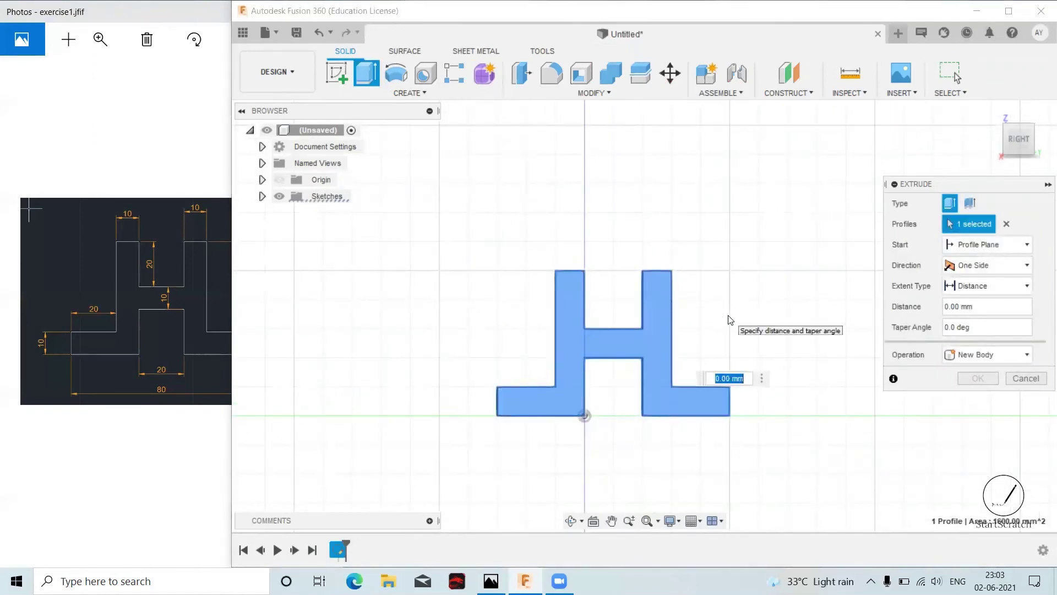
{"action": "middle_click_drag", "start_coordinate": [728, 315], "coordinate": [690, 357], "text": "shift"}
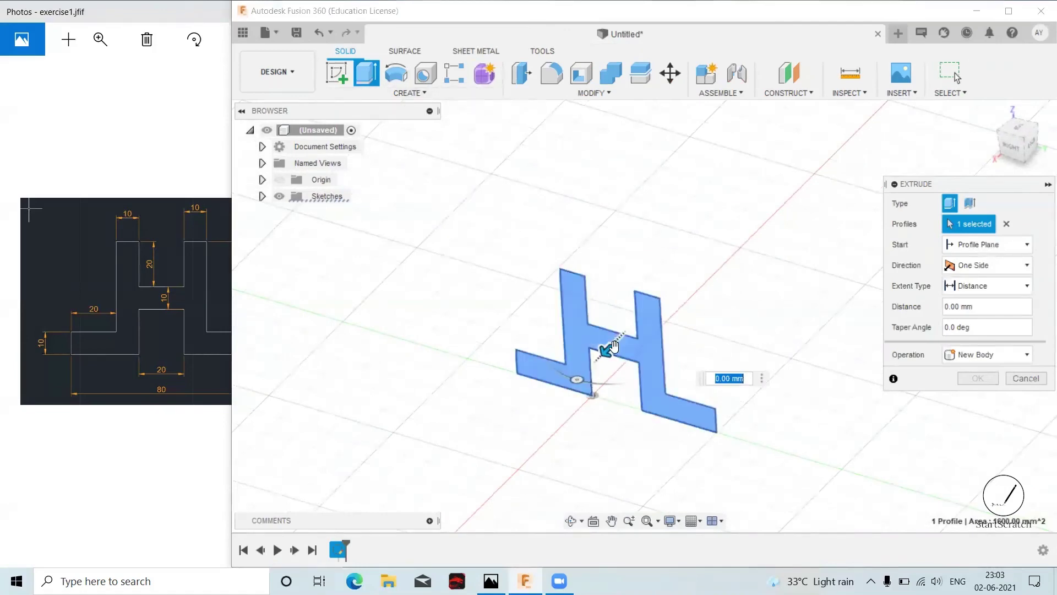
{"action": "left_click_drag", "start_coordinate": [611, 348], "coordinate": [562, 381]}
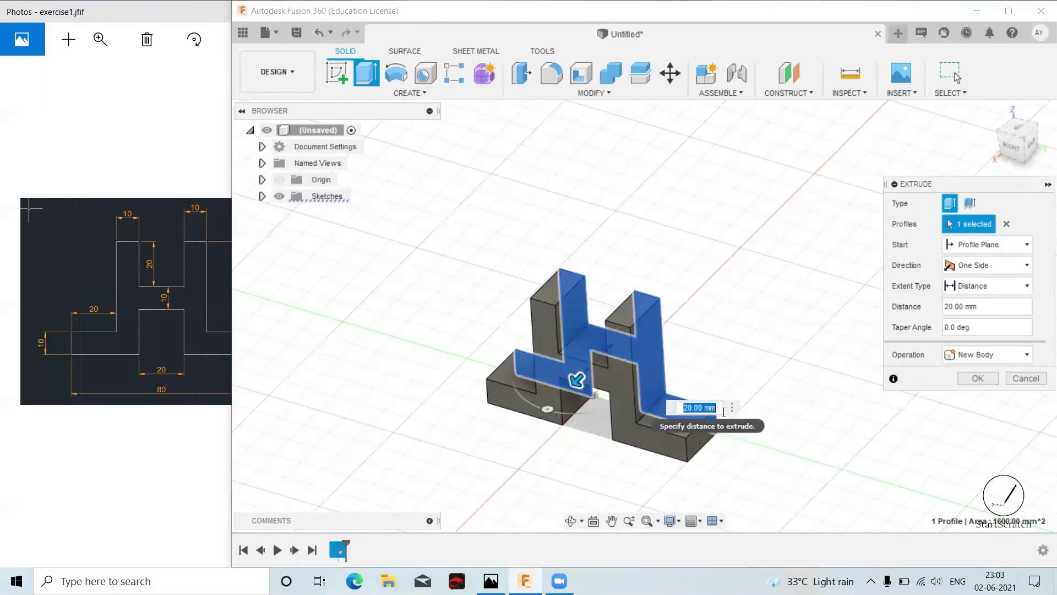
{"action": "type", "text": "20"}
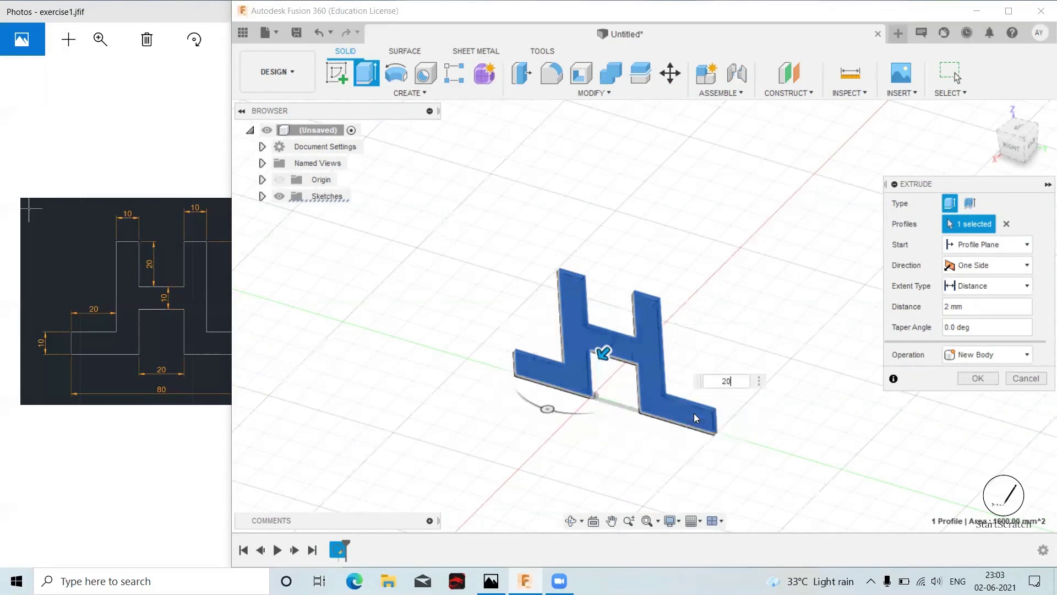
{"action": "left_click", "coordinate": [974, 377]}
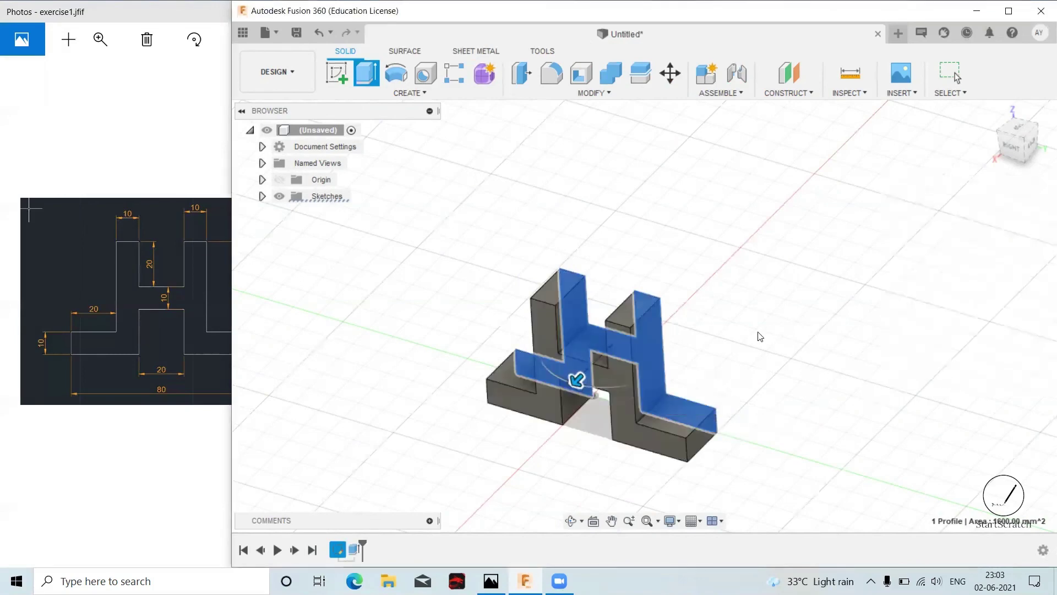
{"action": "middle_click_drag", "start_coordinate": [730, 342], "coordinate": [734, 319]}
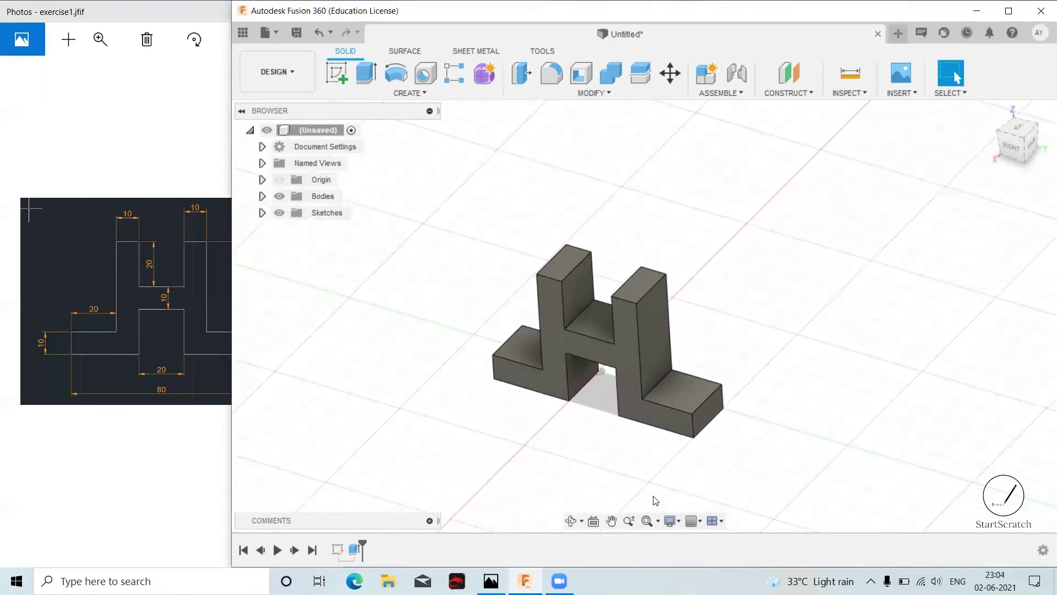